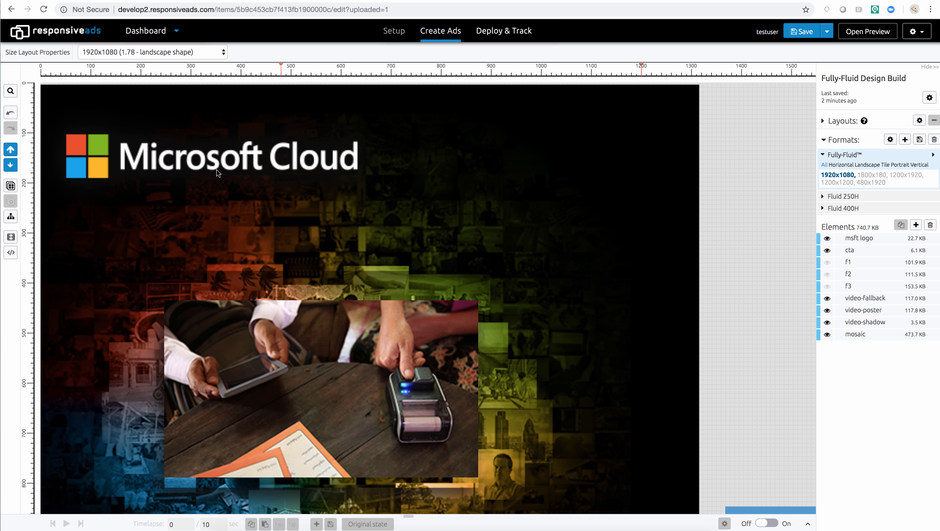
Select the 970x250 layout, remove it from the Fluid 250H format and confirm the removal
click(9, 91)
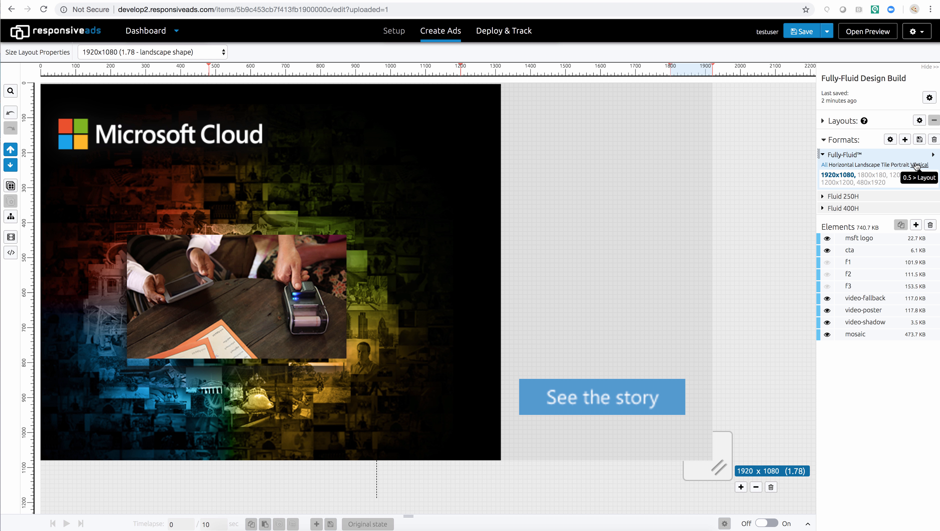
click(823, 121)
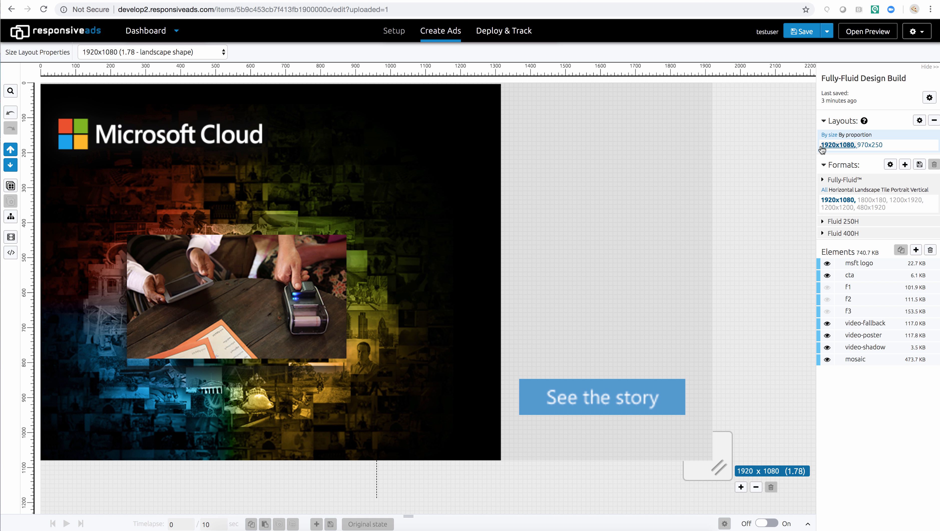
click(867, 145)
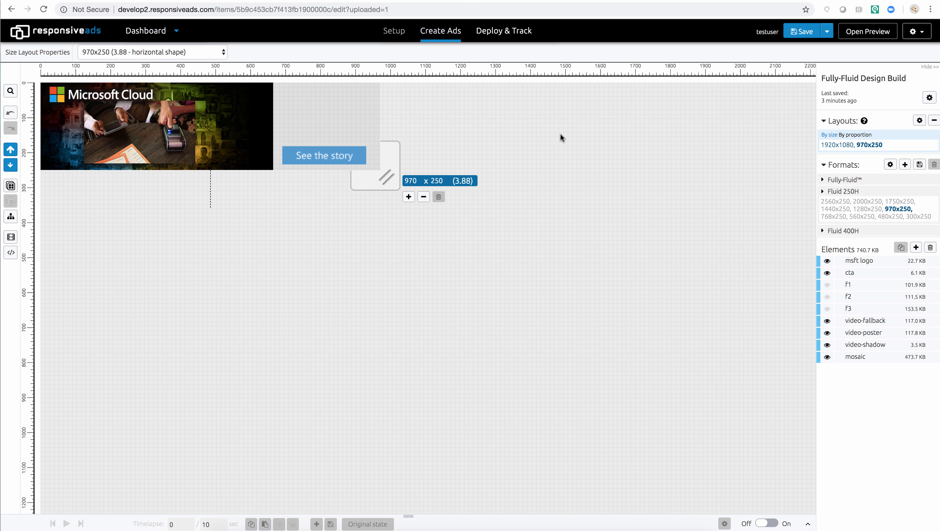
click(934, 121)
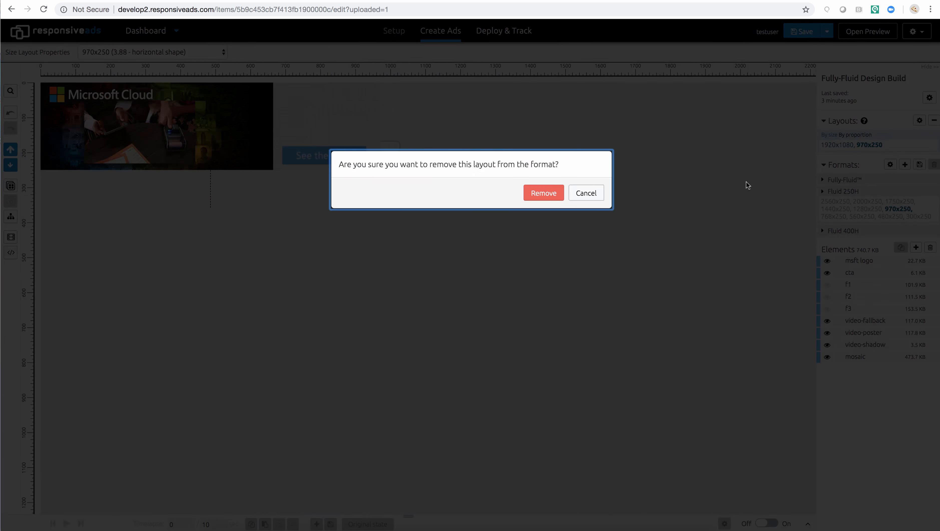
click(545, 196)
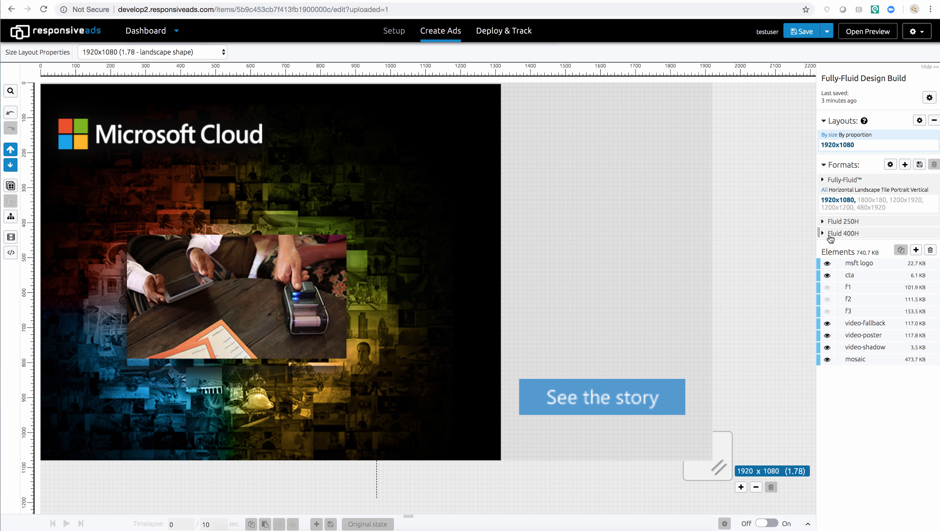
Show the f1 element and hide the video-fallback and video-shadow elements in the 1920x1080 layout
click(827, 263)
click(827, 264)
click(827, 276)
click(826, 275)
click(827, 287)
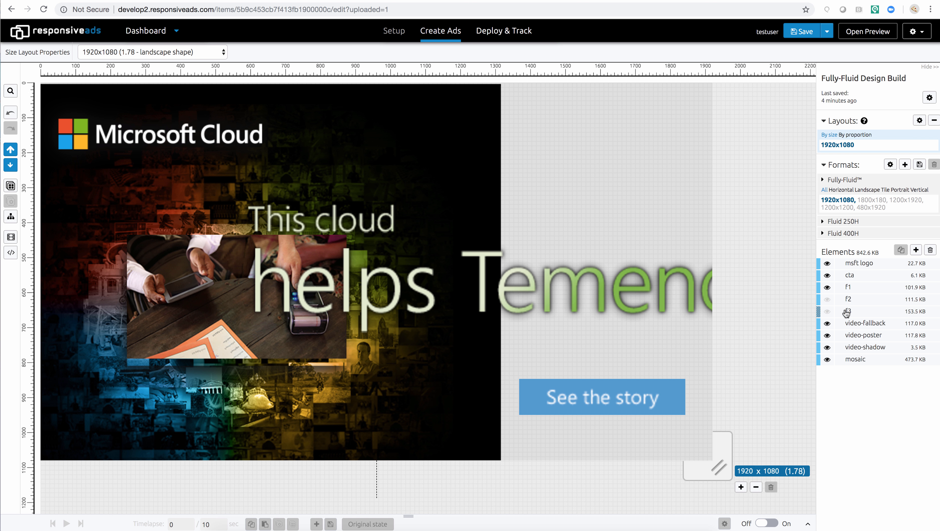
click(828, 323)
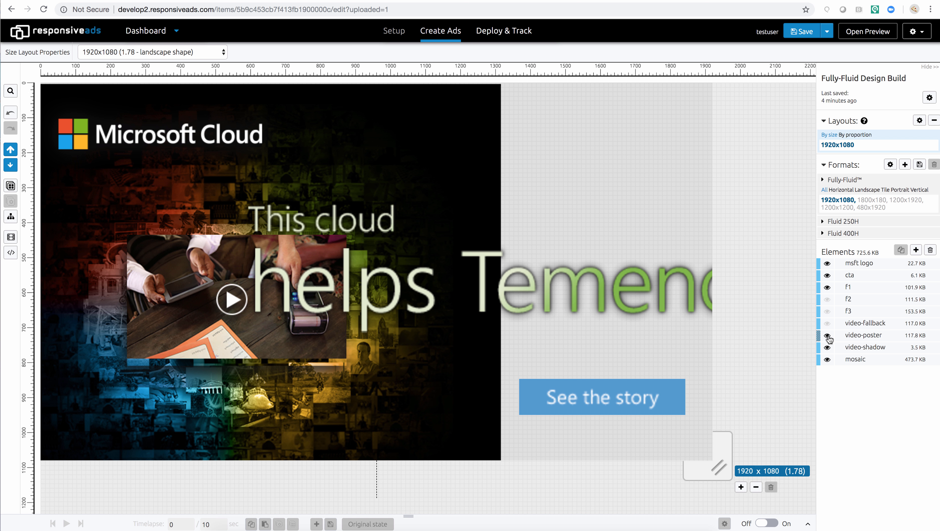
click(828, 349)
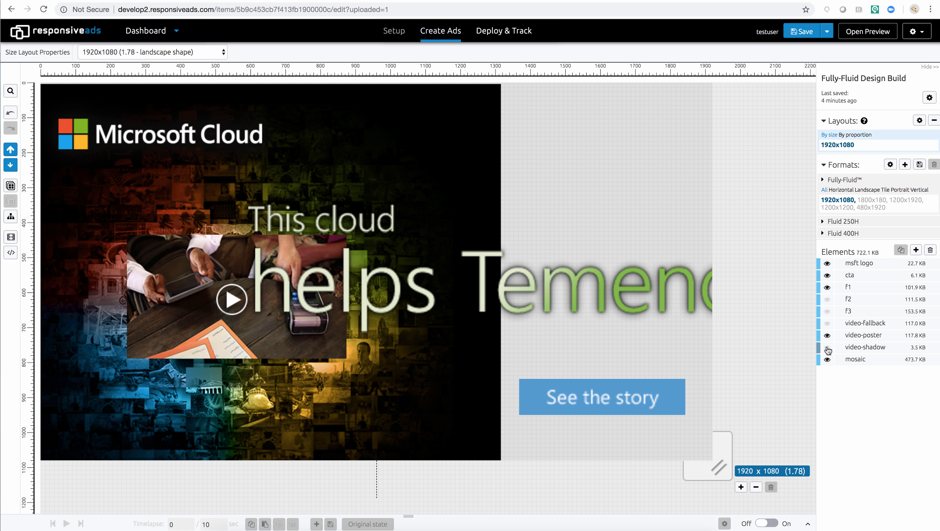
Delete the hidden video-shadow and video-fallback elements from the ad
click(847, 360)
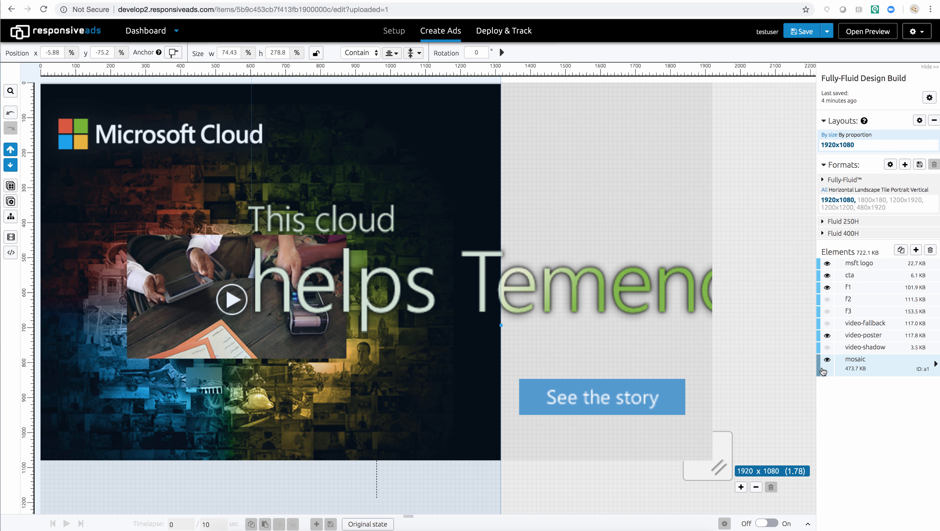
click(851, 349)
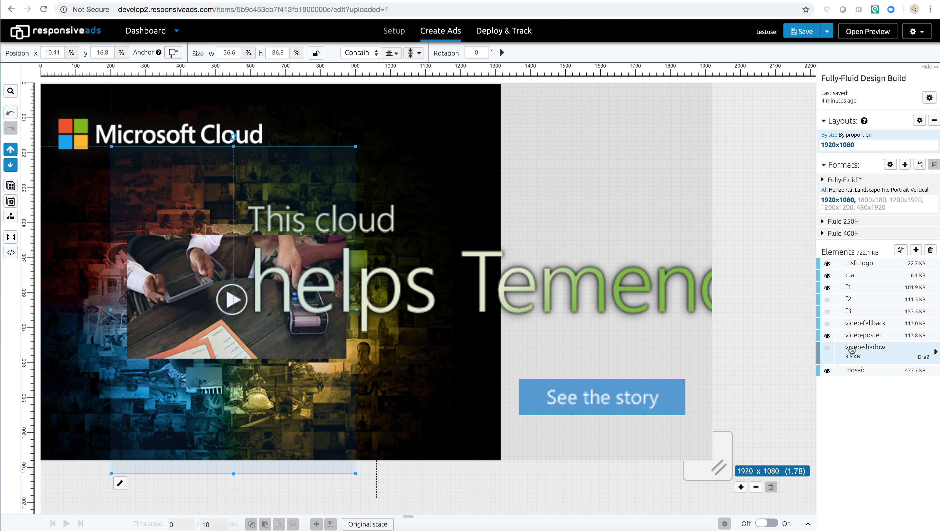
click(931, 250)
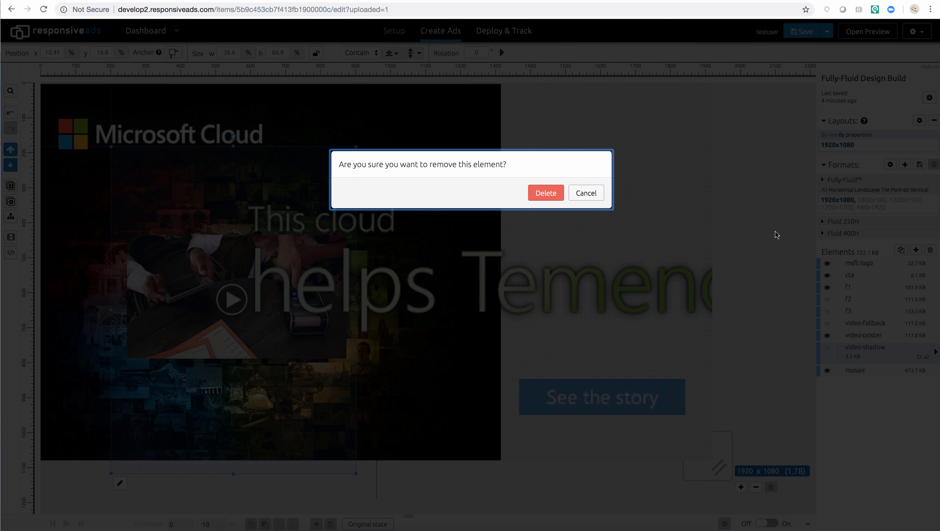
click(555, 193)
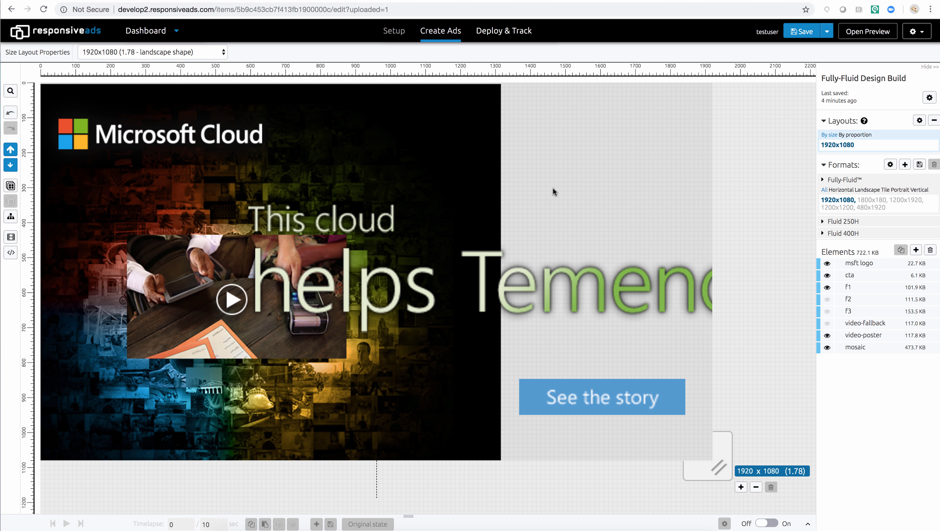
click(868, 326)
click(930, 250)
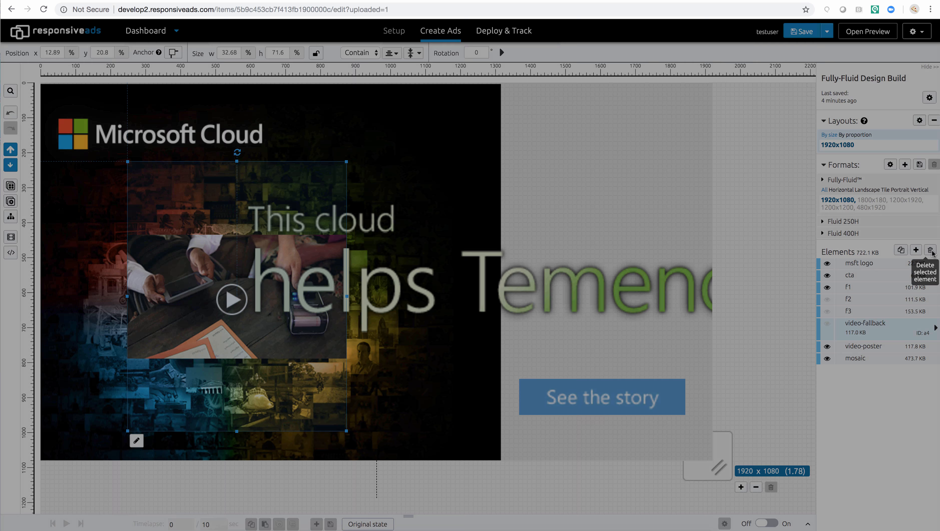
click(557, 195)
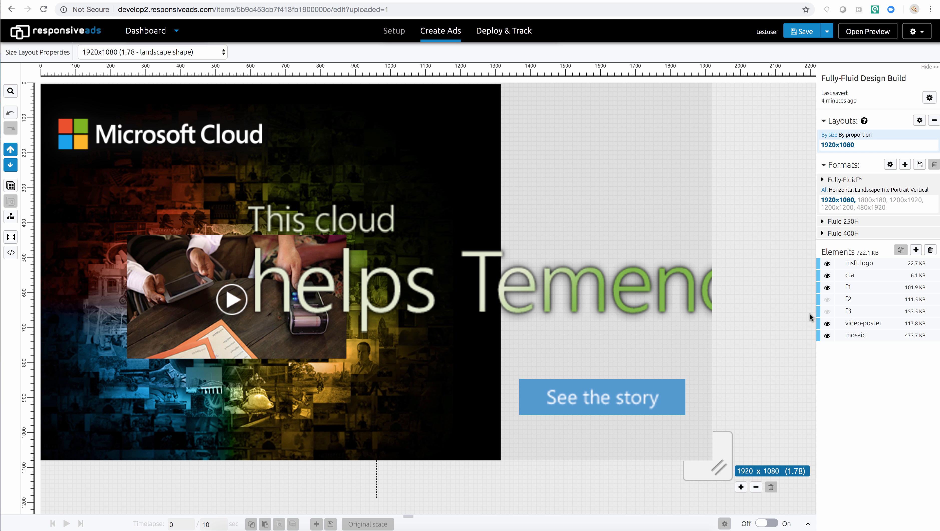
Delete the hidden f2 and f3 elements from the ad
click(848, 300)
click(931, 250)
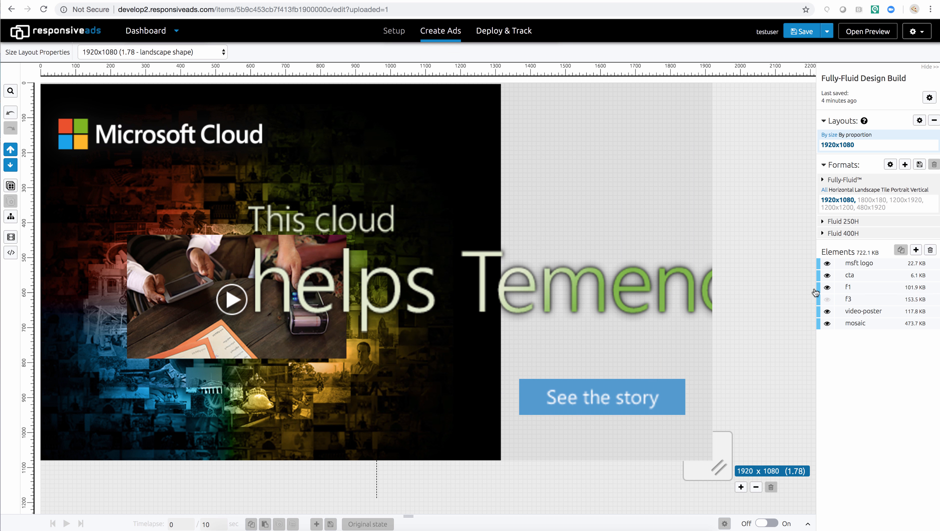
click(847, 299)
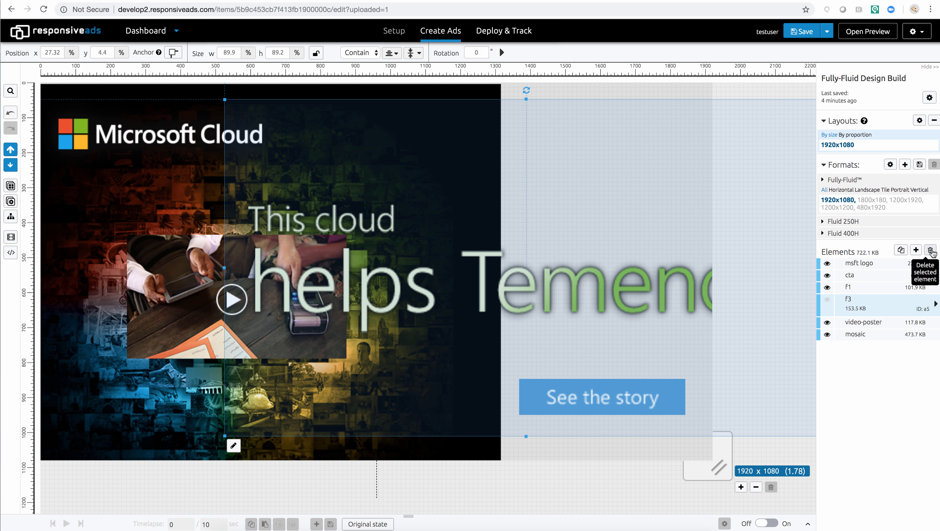
click(931, 250)
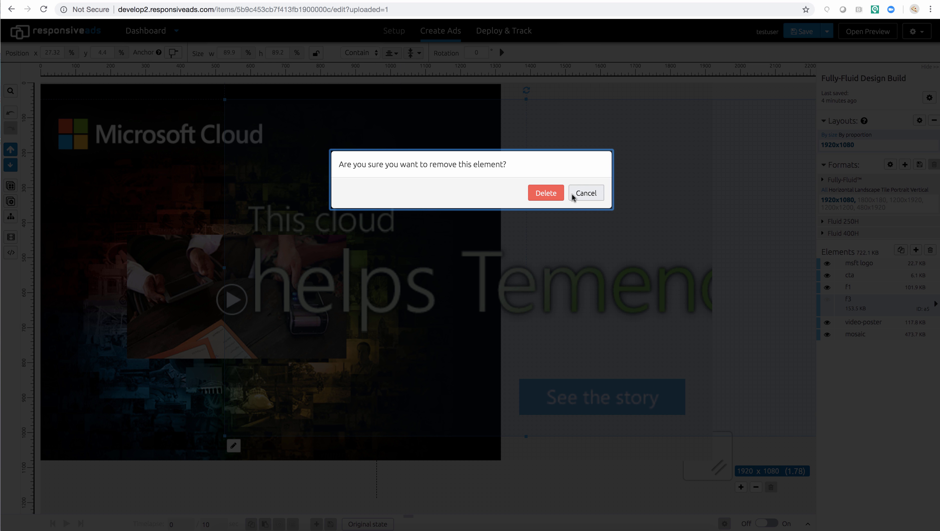
click(551, 191)
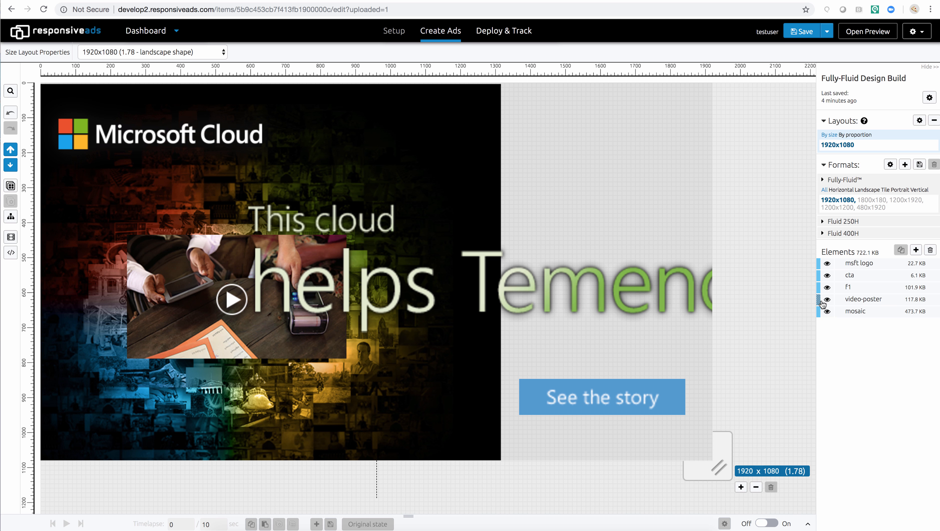
click(917, 250)
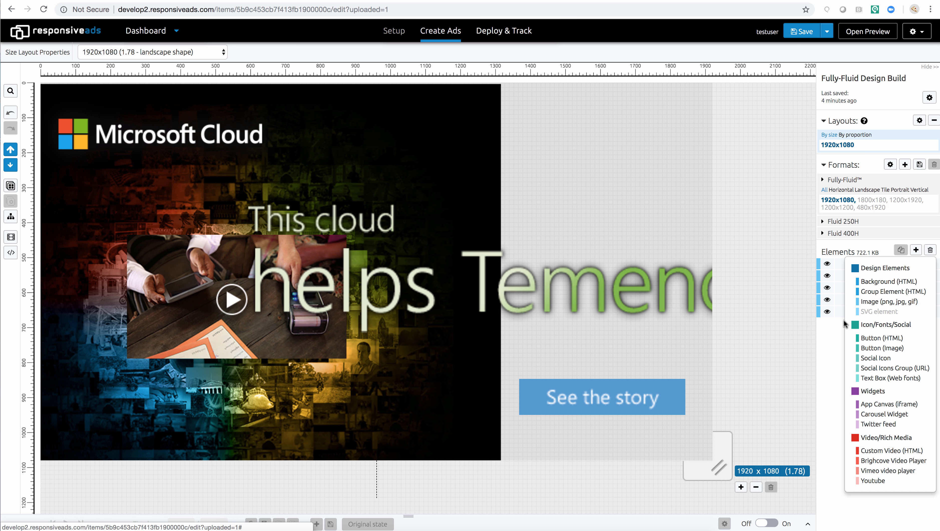
click(787, 247)
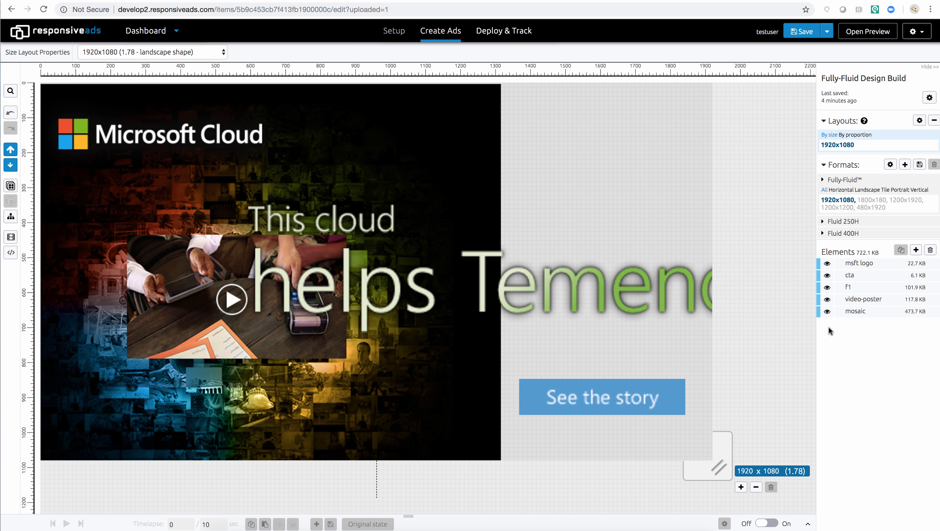
Apply lossy bulk image optimization to the whole creative in the ad's settings and return to the layout editor
mouse_move(872, 253)
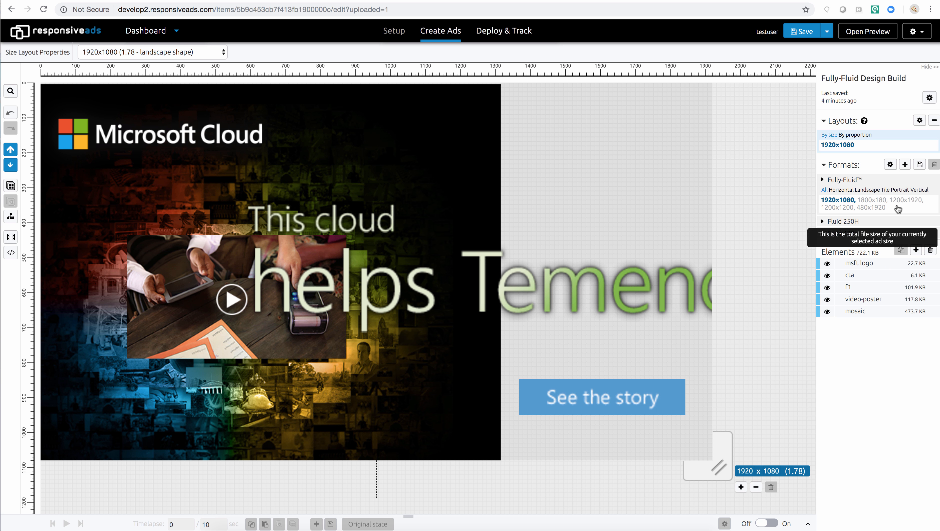
click(929, 98)
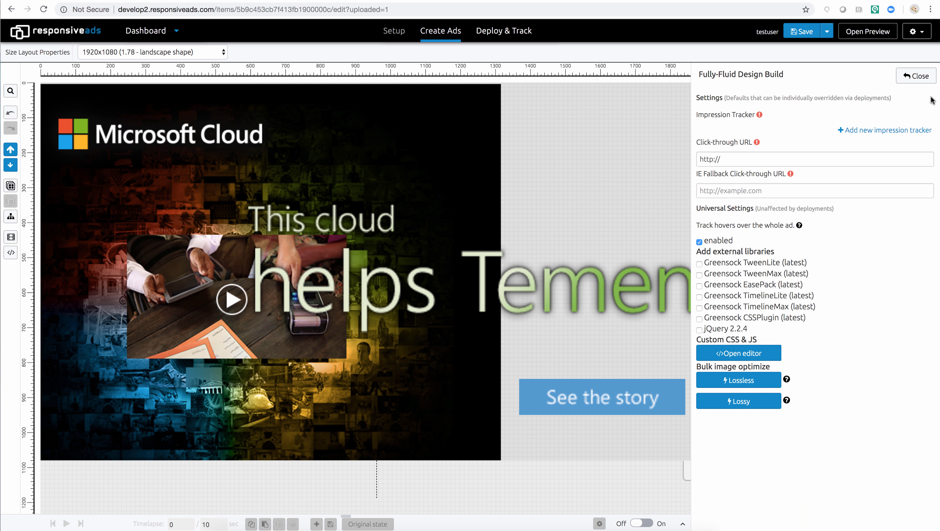
click(732, 401)
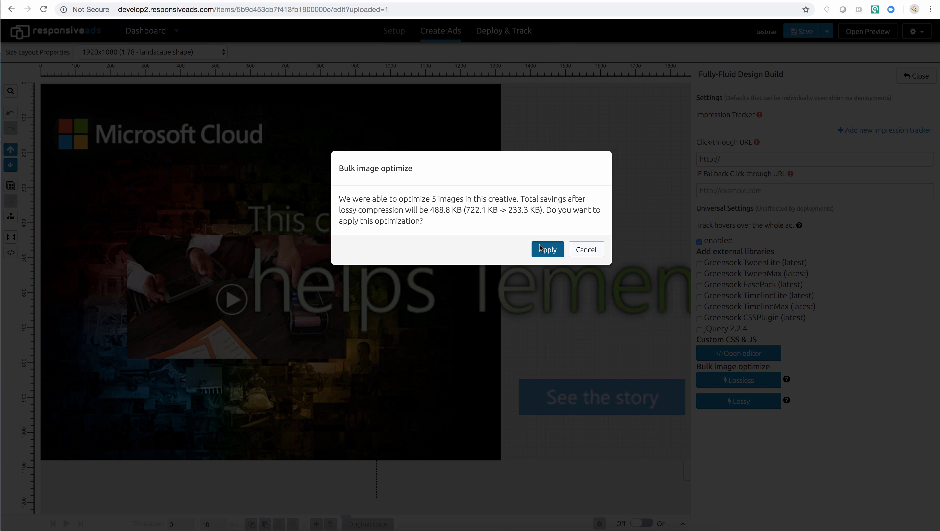
click(540, 248)
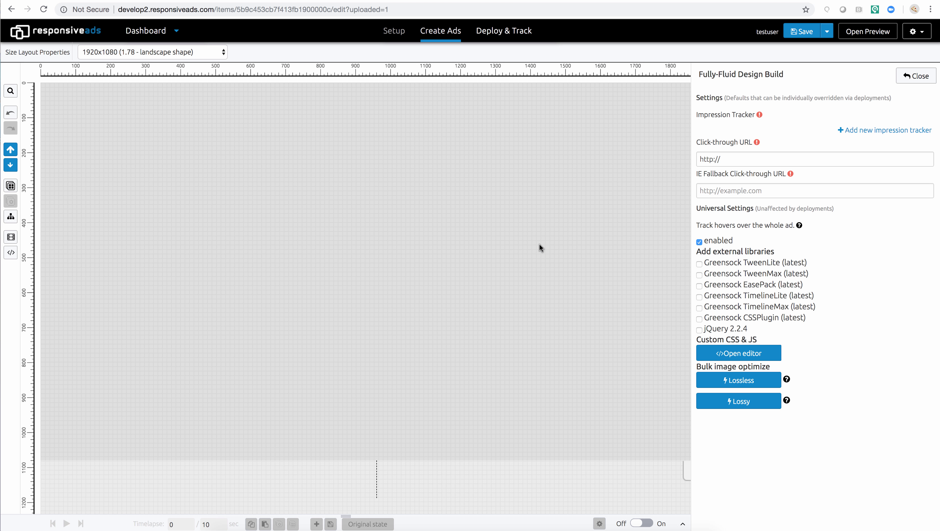
click(915, 76)
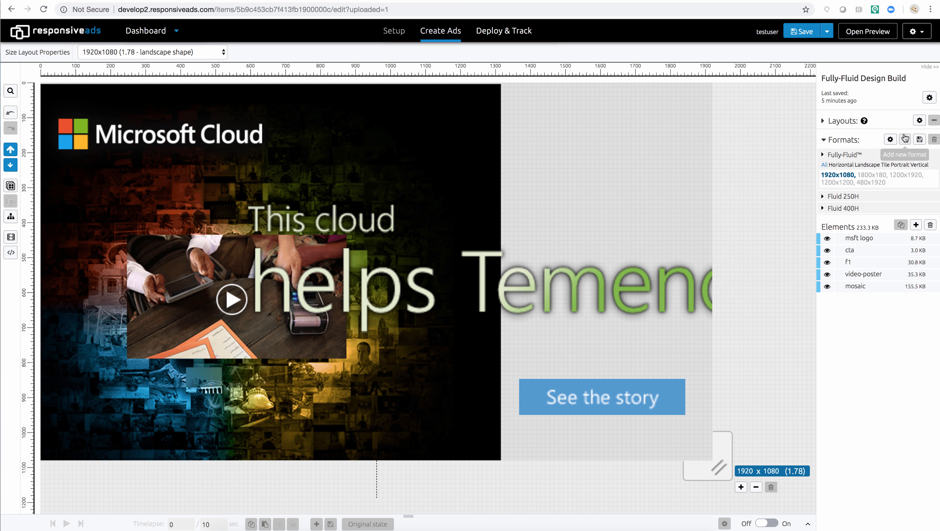
Add an HTML background element filled with black and move it below mosaic in the element order
click(917, 226)
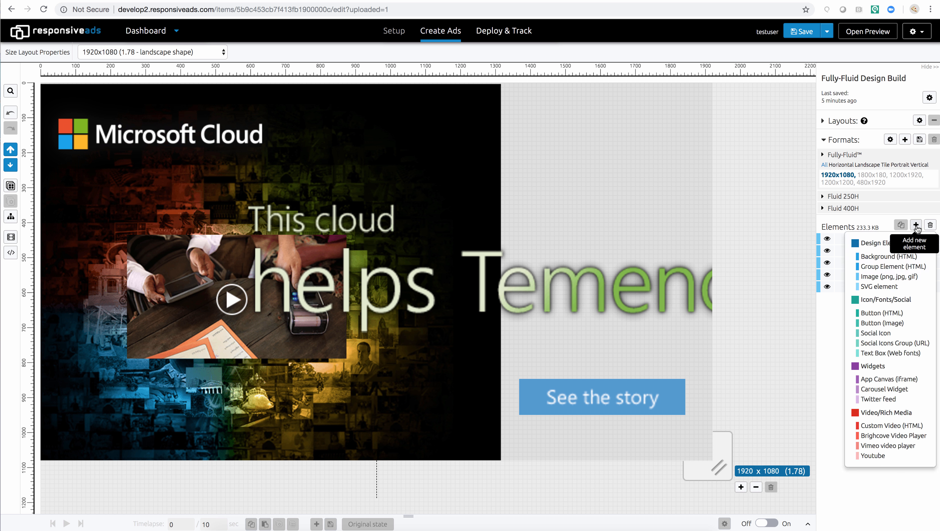
click(884, 257)
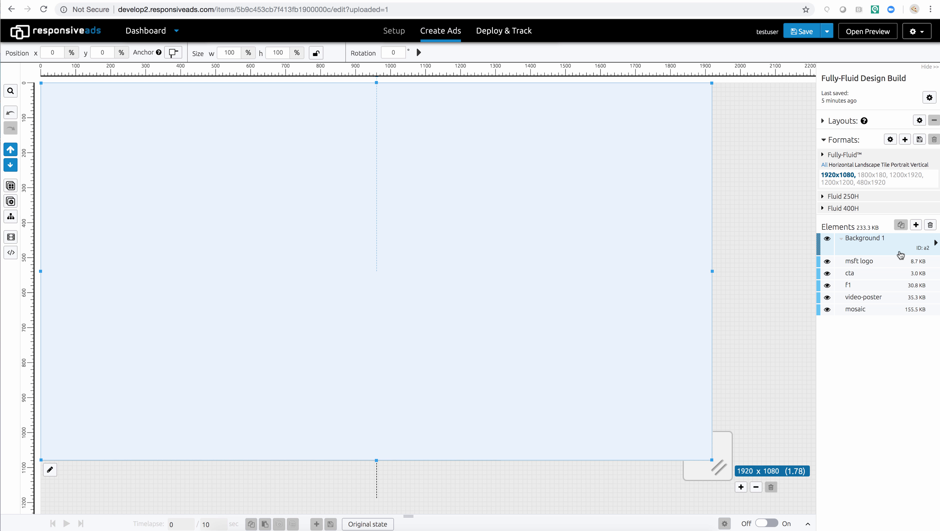
click(935, 245)
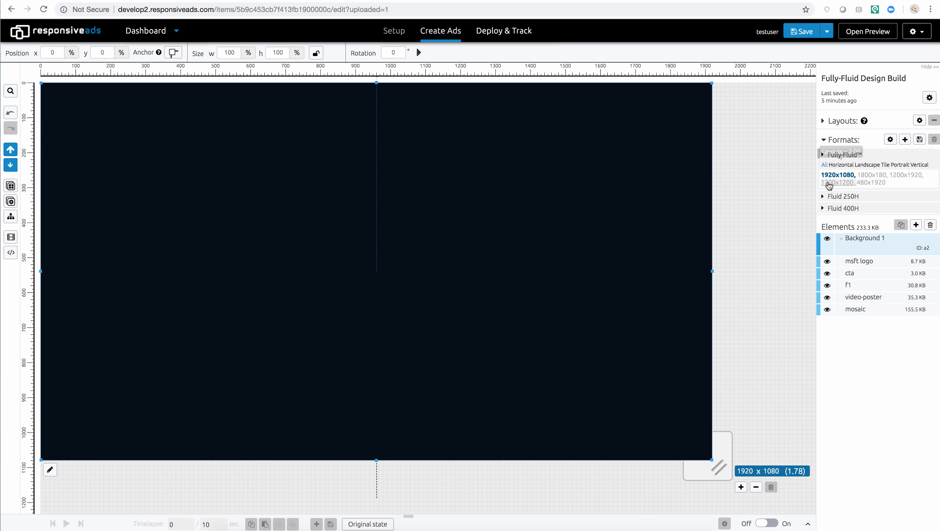
drag(818, 242, 817, 305)
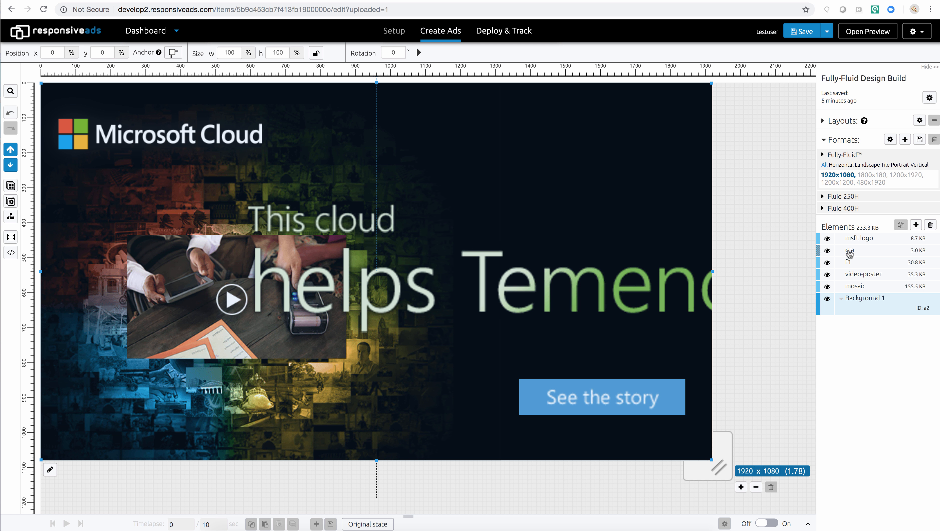
Place the msft logo at x 0%, y 0%, reduce its box height to about 13.6% and left-align the image
click(850, 240)
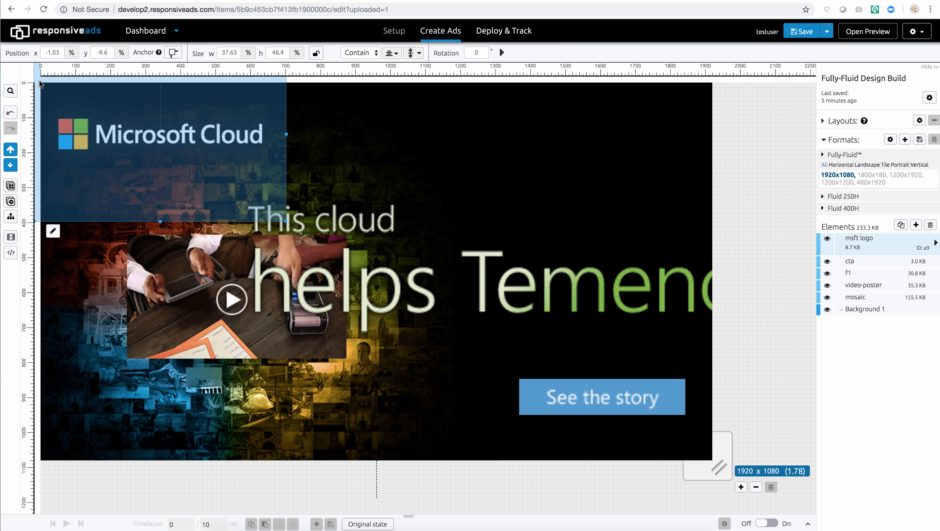
click(14, 55)
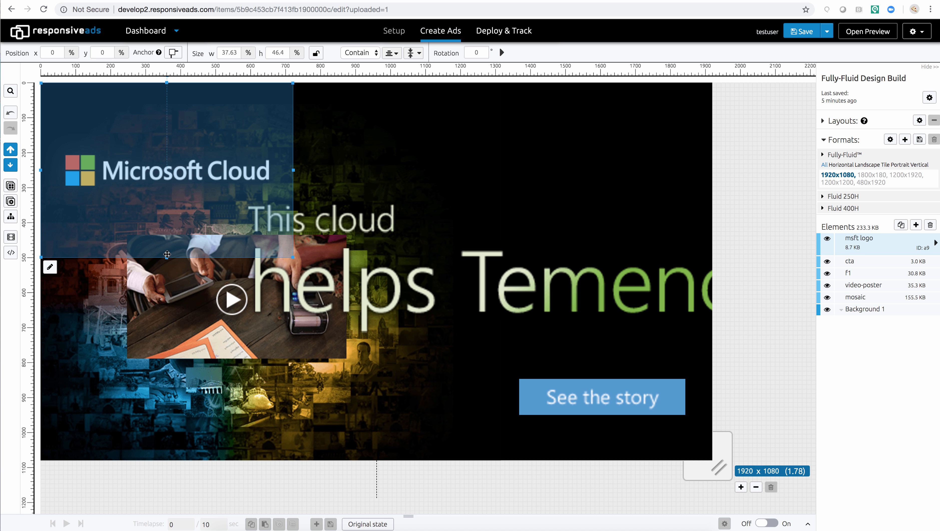
drag(167, 254, 180, 132)
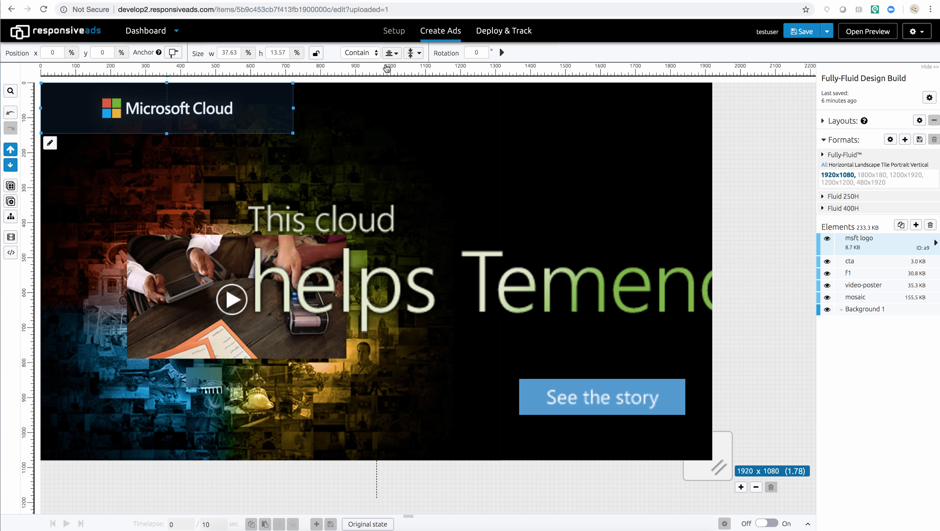
click(392, 58)
click(382, 80)
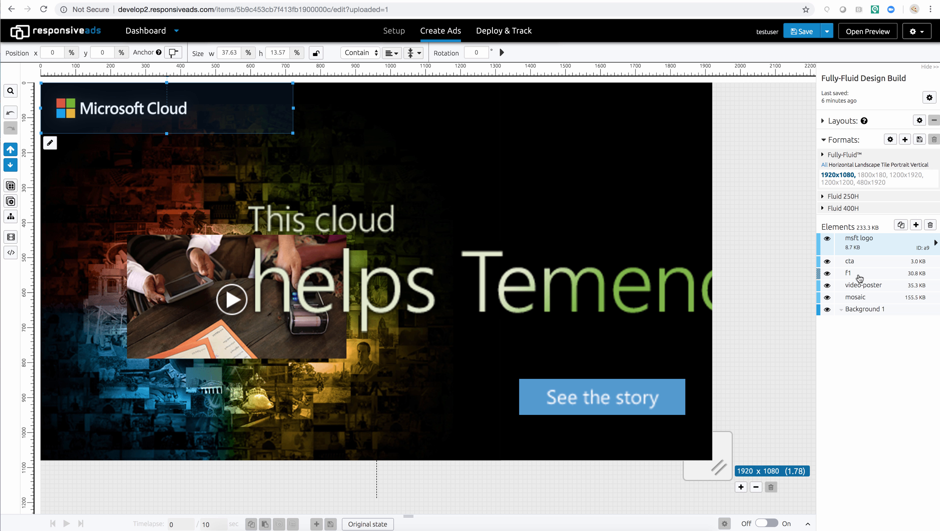
Reduce the f1 headline's box height to about 28.5% and move it to about x 16.5%, y 33.5%
click(851, 275)
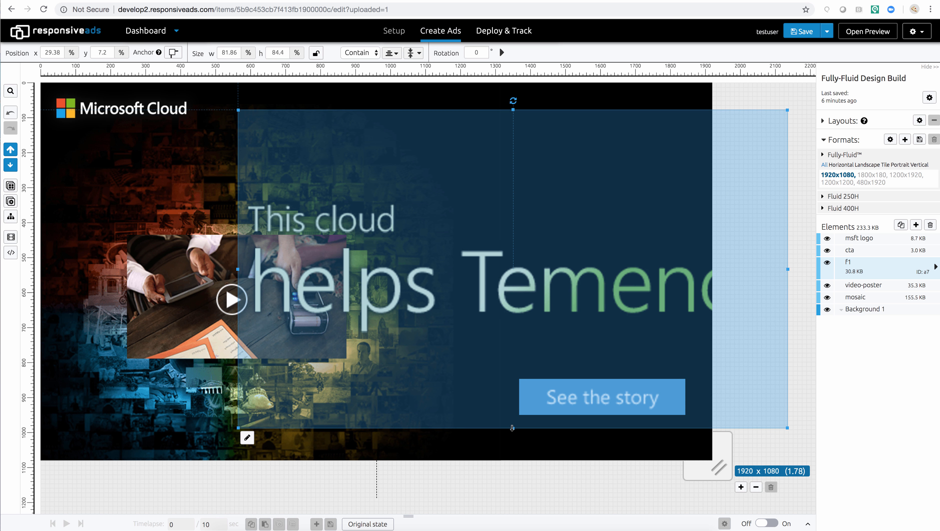
drag(512, 428, 435, 294)
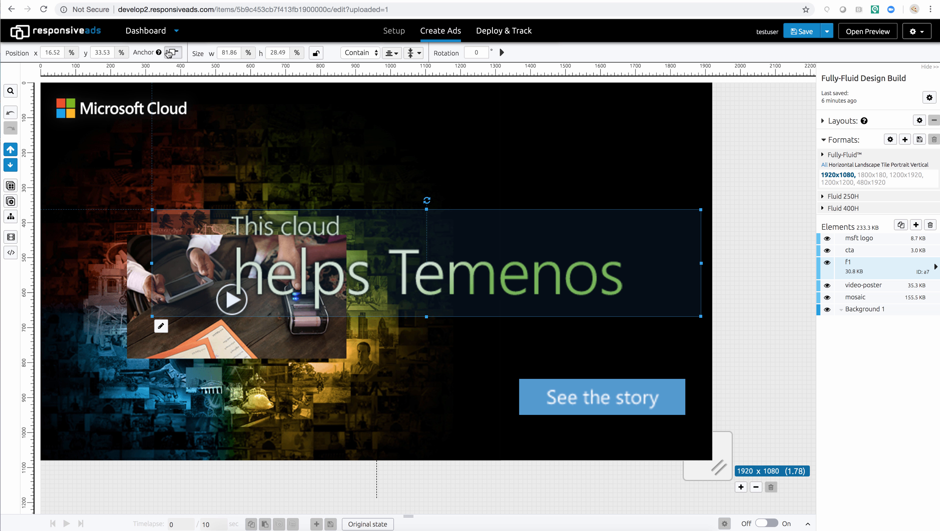
Anchor the f1 headline to the right edge, centered vertically, and reduce its box width to about 40%
click(173, 52)
click(260, 127)
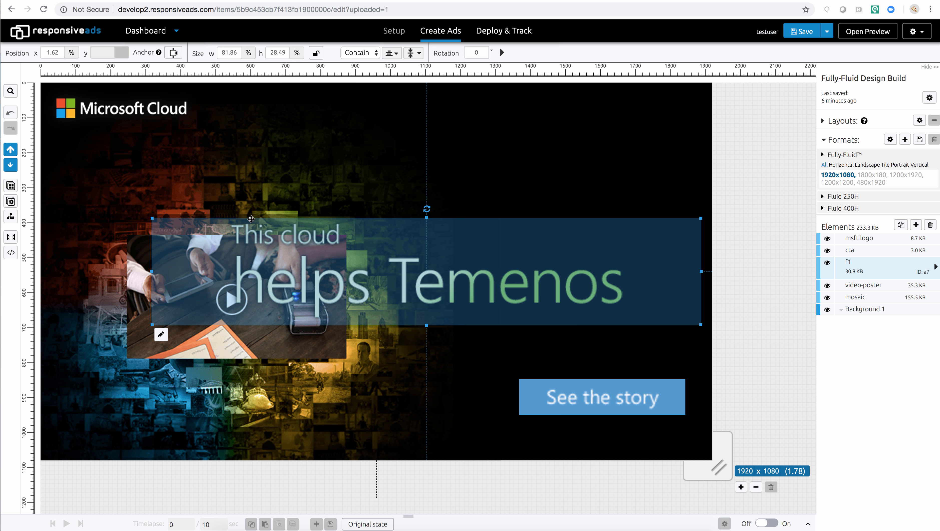
drag(152, 271, 434, 277)
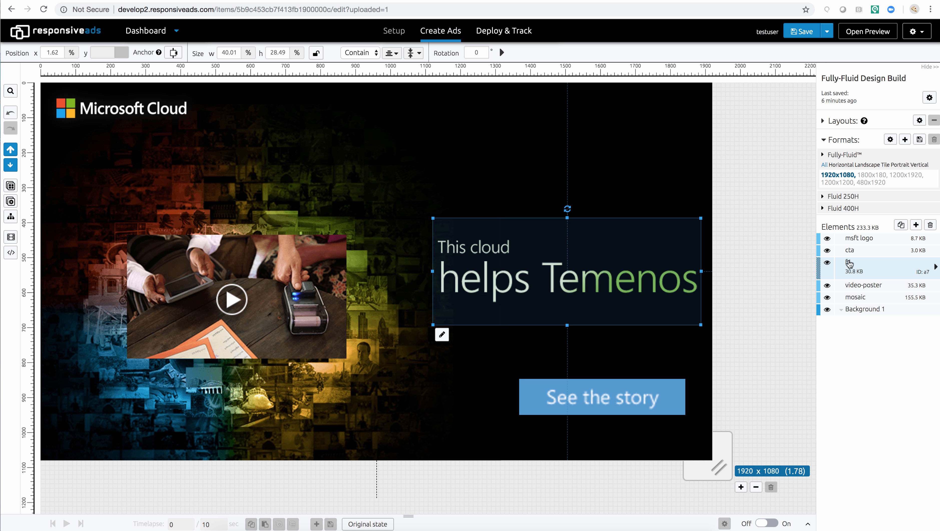
Add an HTML group element about 50.3% wide over the ad's left half and nest video-poster and mosaic inside it
click(916, 225)
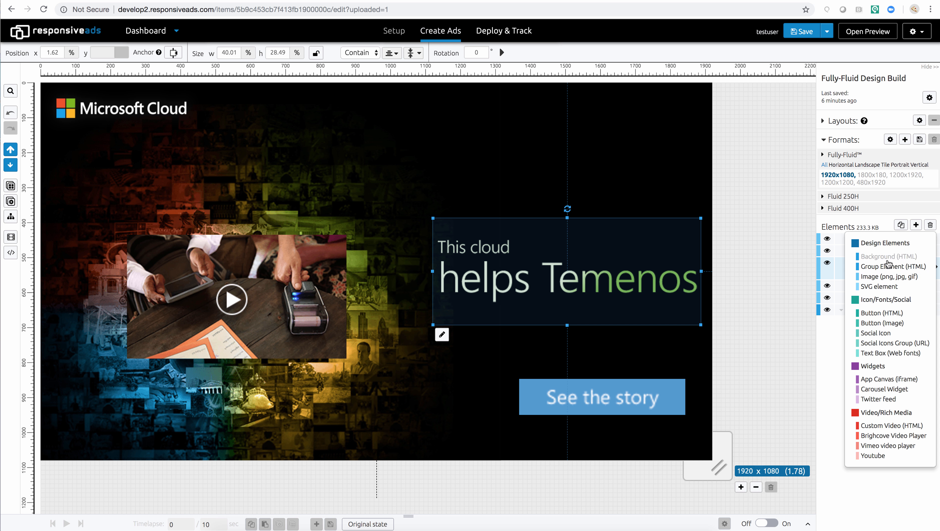
click(888, 266)
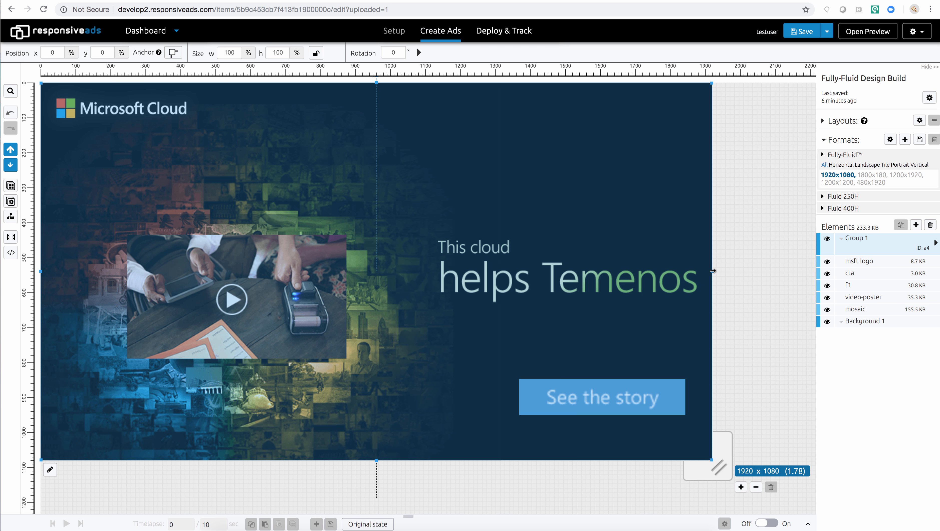
drag(707, 269, 378, 302)
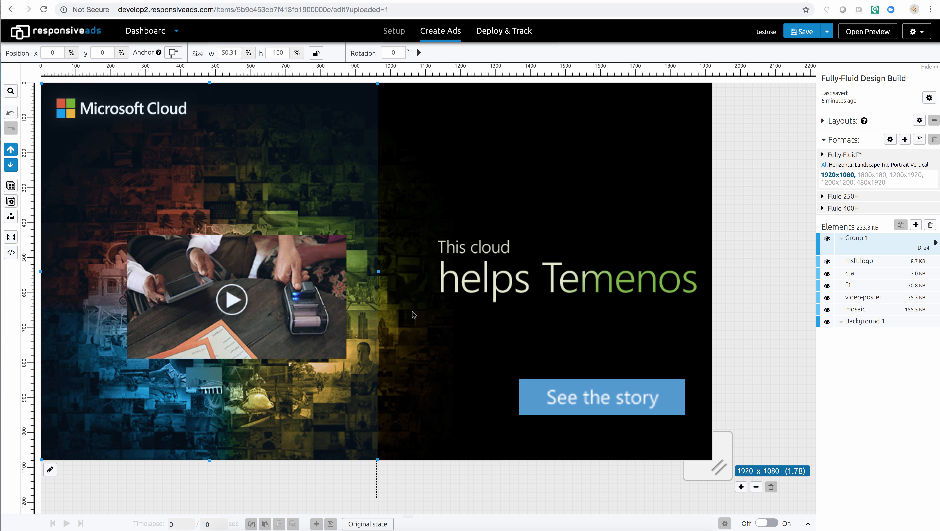
drag(850, 297, 855, 260)
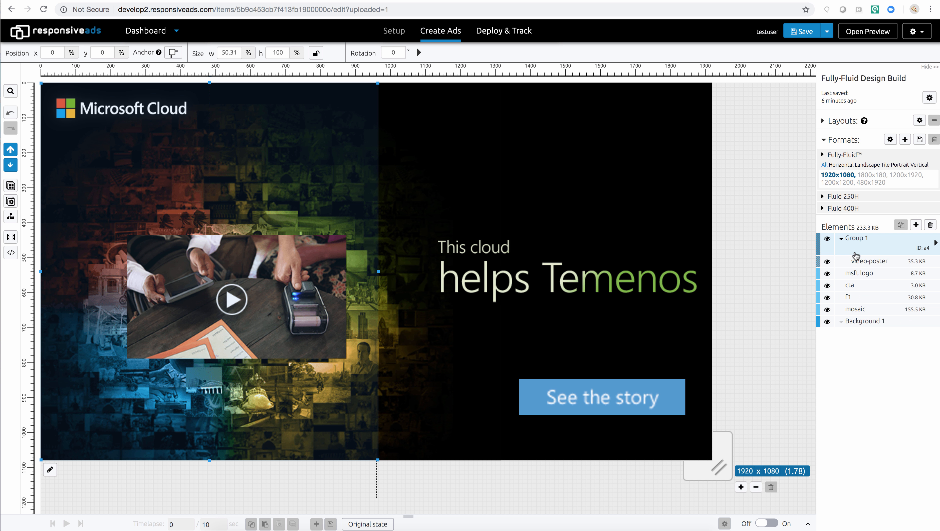
drag(857, 305, 859, 262)
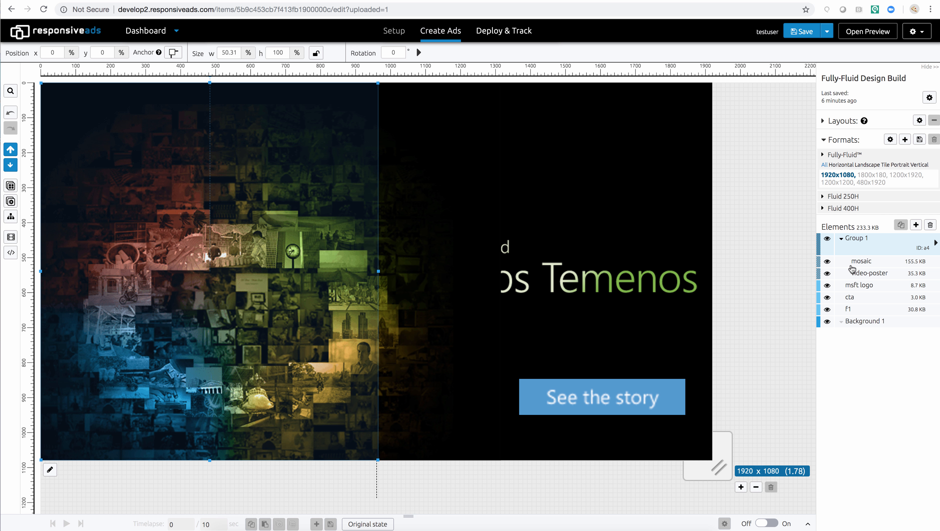
Anchor mosaic and video-poster to the center of Group 1, and order video-poster above mosaic with msft logo above the group
click(860, 261)
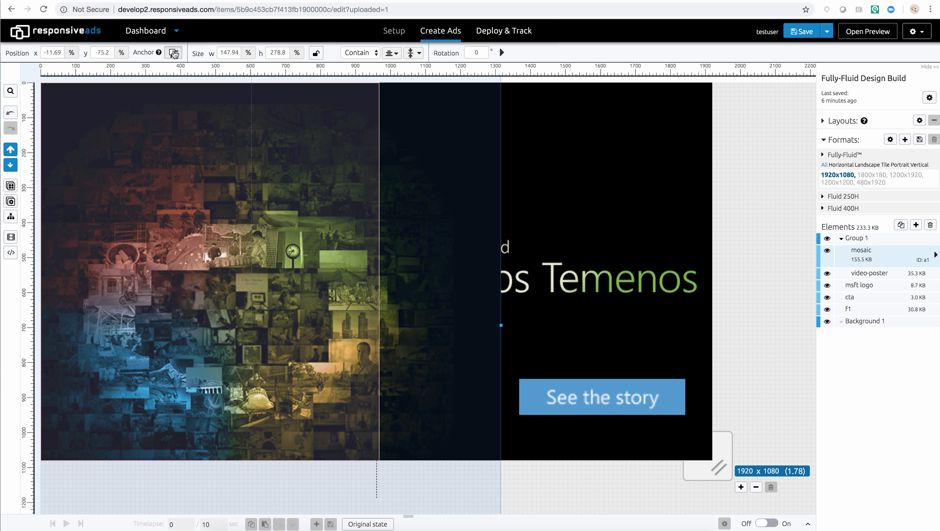
click(173, 52)
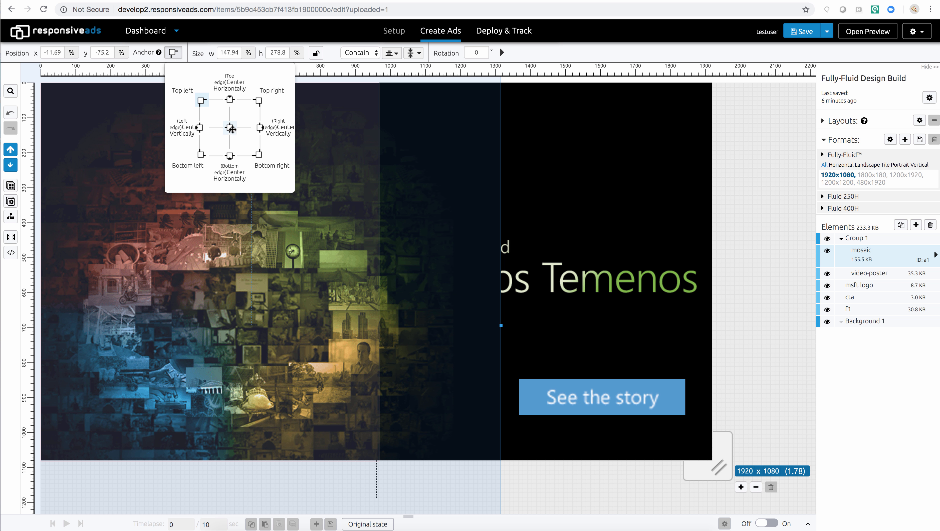
click(231, 128)
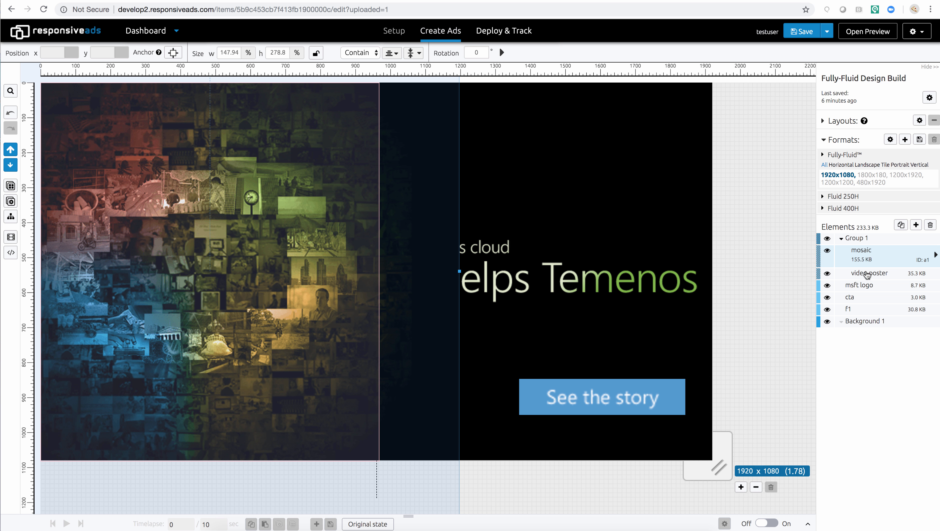
click(867, 274)
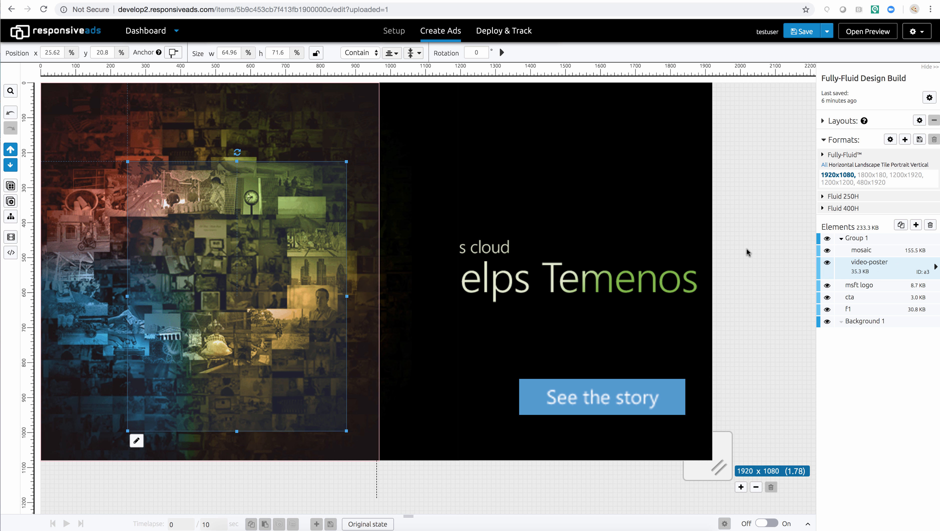
click(172, 54)
click(229, 128)
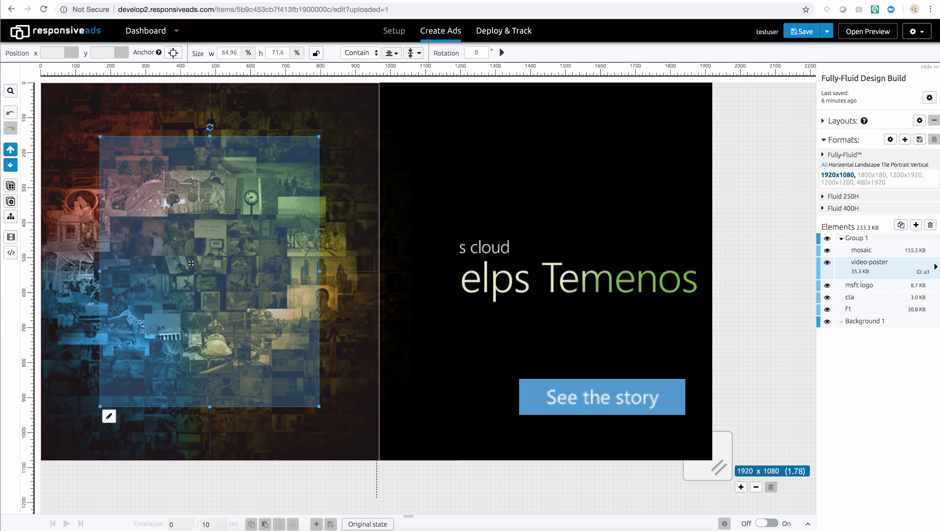
drag(867, 270, 858, 245)
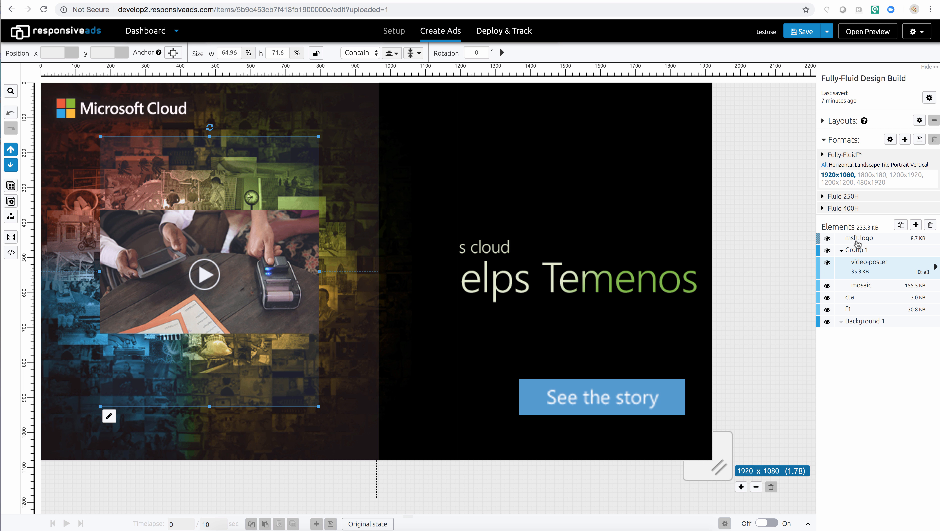
Anchor the cta button to the bottom right and move f1 above Group 1 in the element order
click(854, 299)
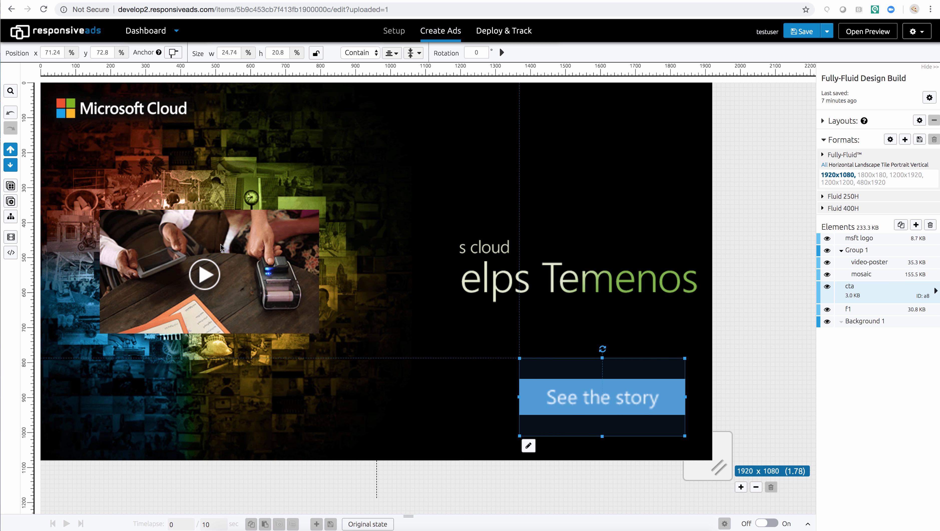
click(172, 54)
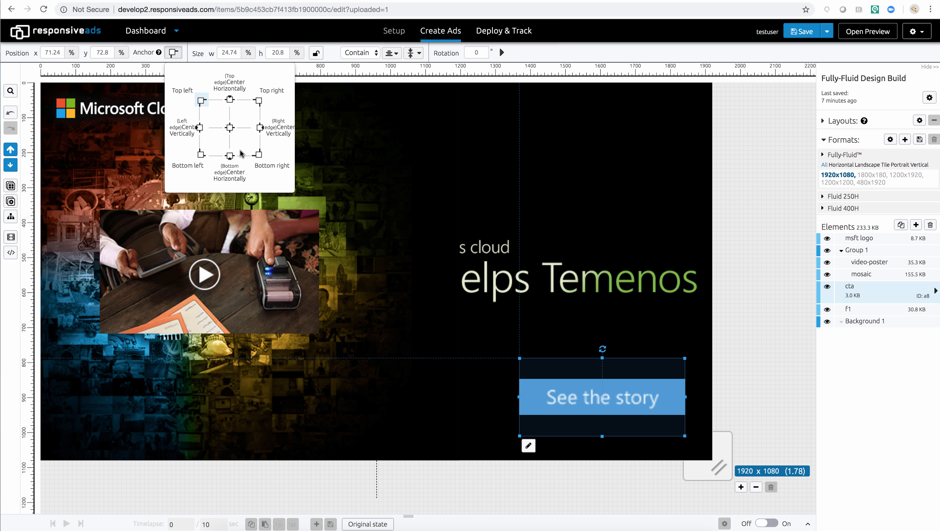
click(259, 157)
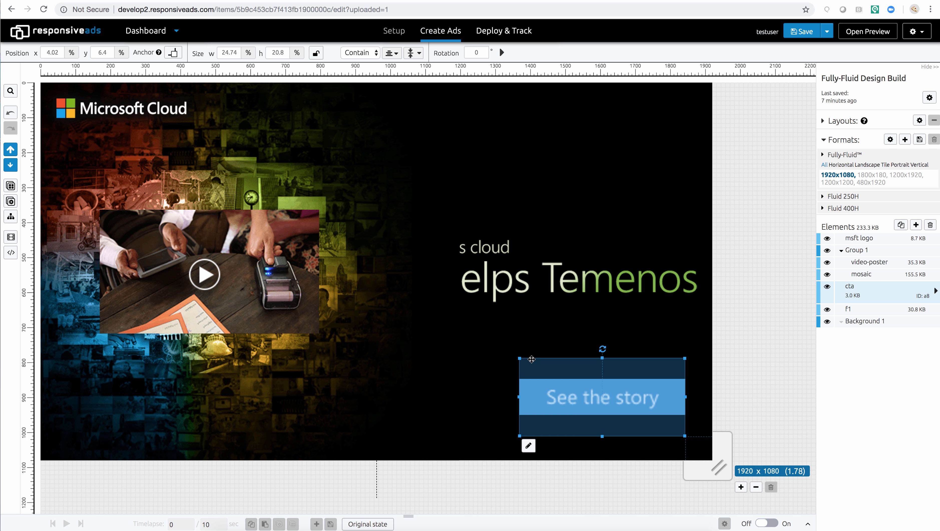
click(715, 349)
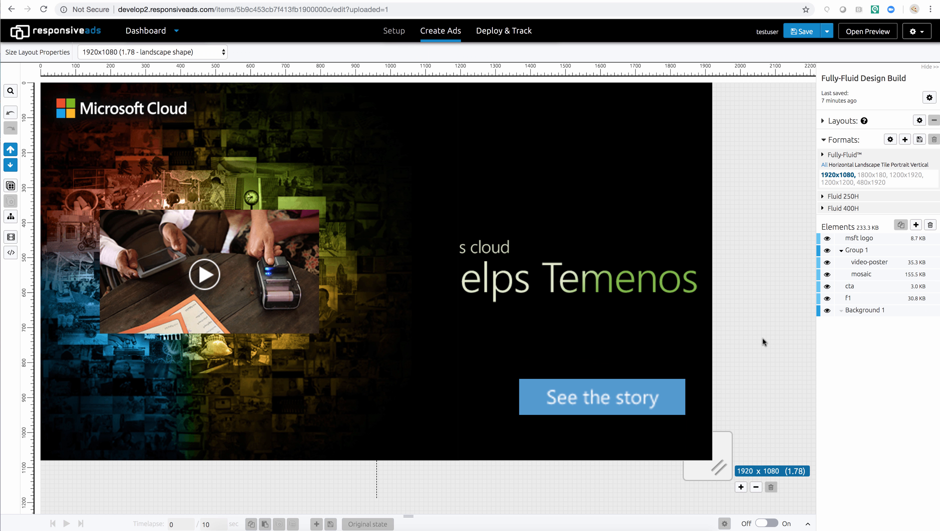
drag(846, 303, 853, 253)
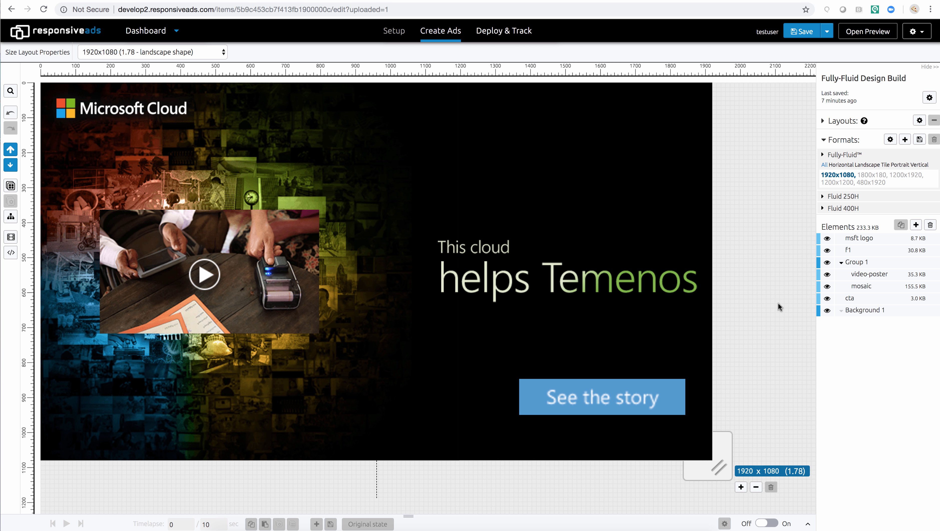
Set the mosaic image's width to 200%
click(342, 304)
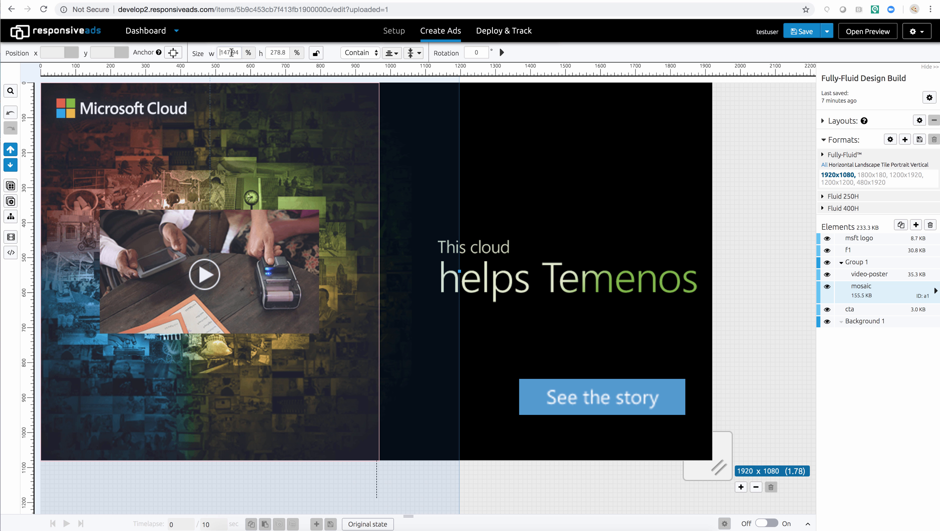
double_click(241, 51)
text(200)
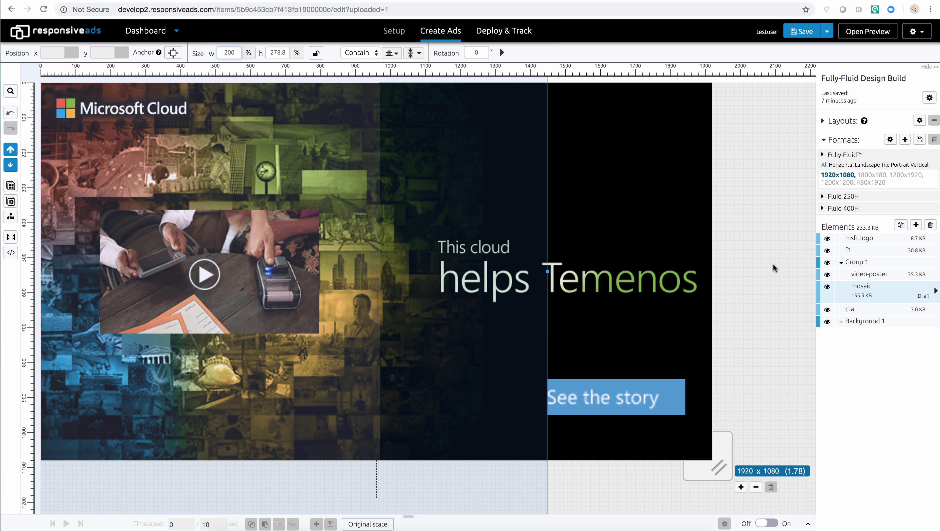
Widen the video-poster box to about 81.6% within its group
click(867, 275)
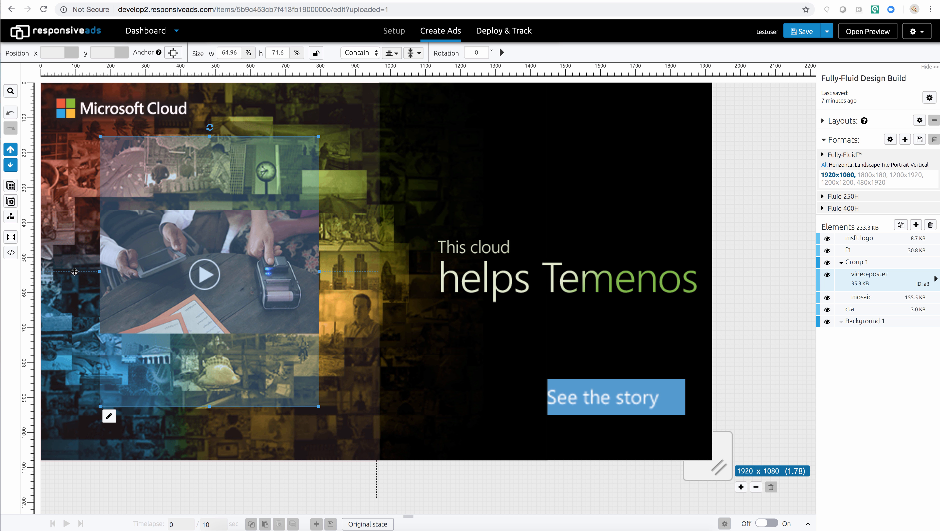
drag(97, 270, 70, 269)
click(408, 470)
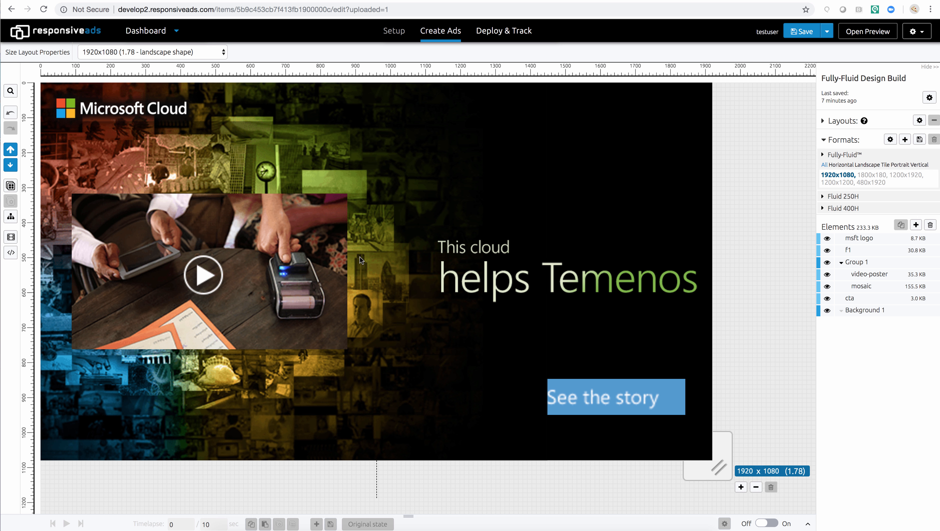
Move cta to the first place in the element order, above msft logo
click(457, 283)
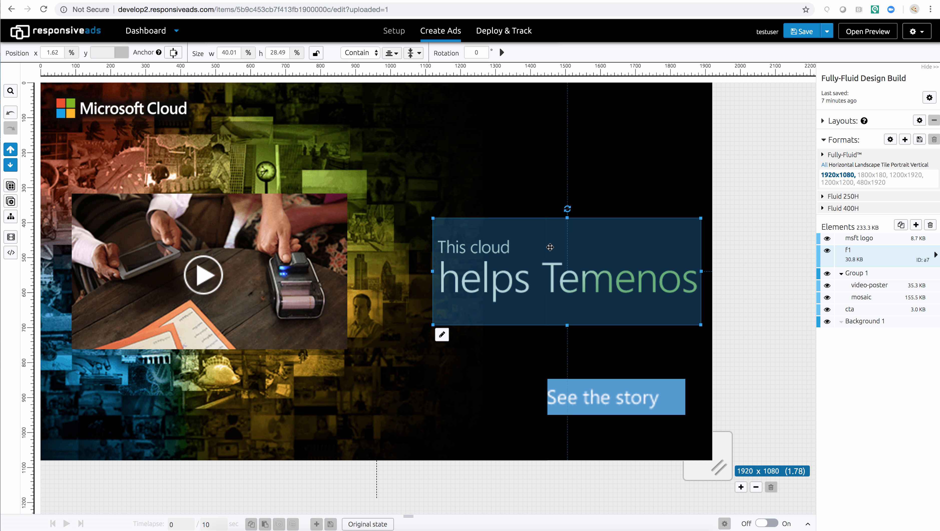
click(618, 395)
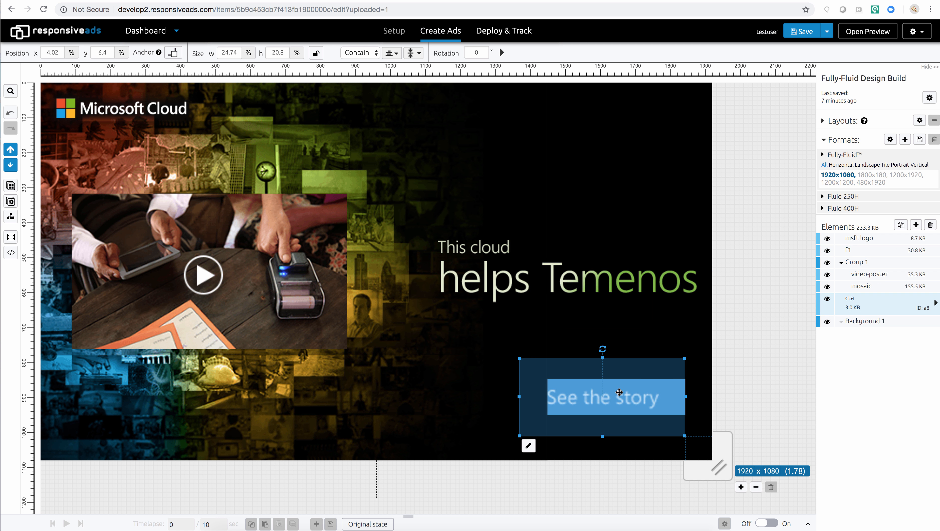
drag(852, 302, 854, 238)
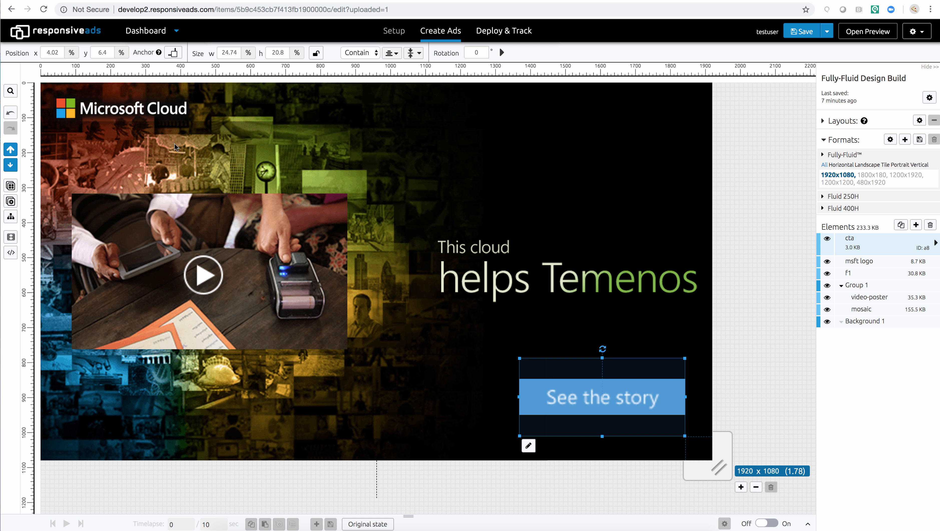
click(119, 116)
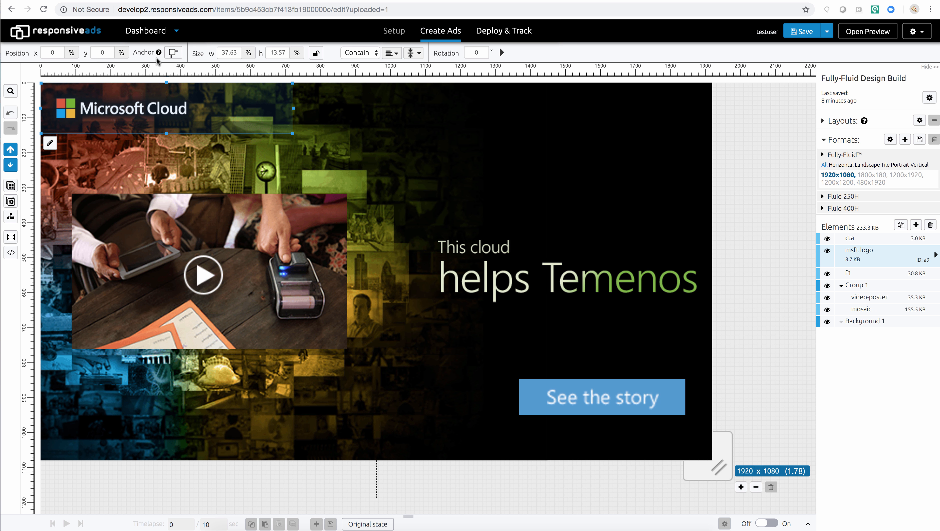
click(184, 242)
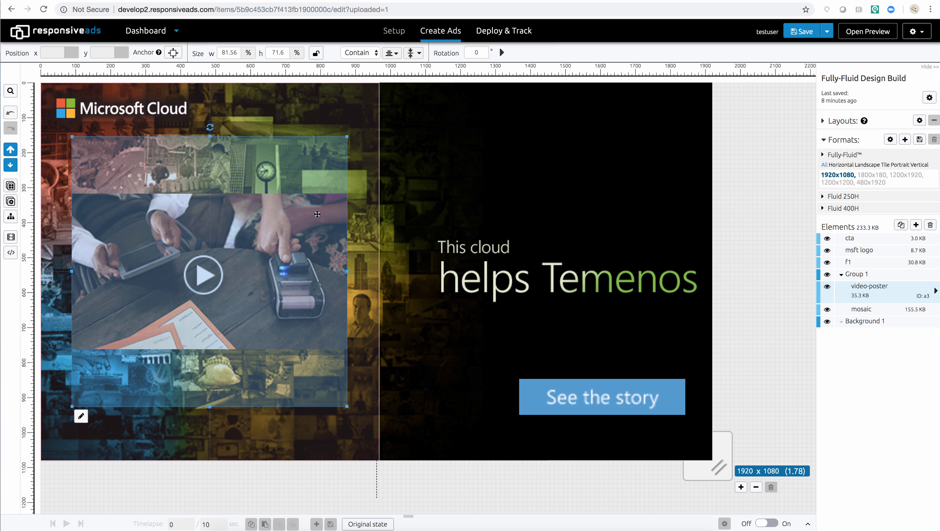
click(761, 290)
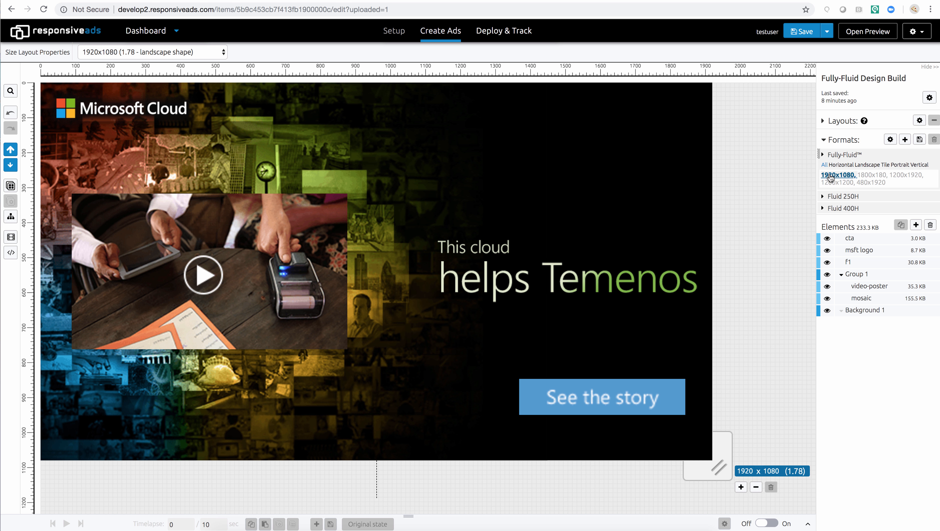
click(823, 121)
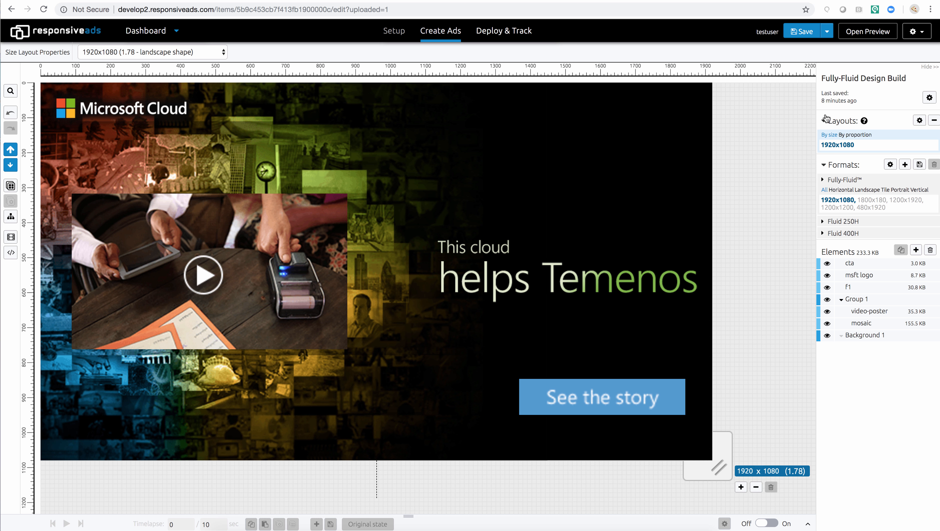
click(825, 121)
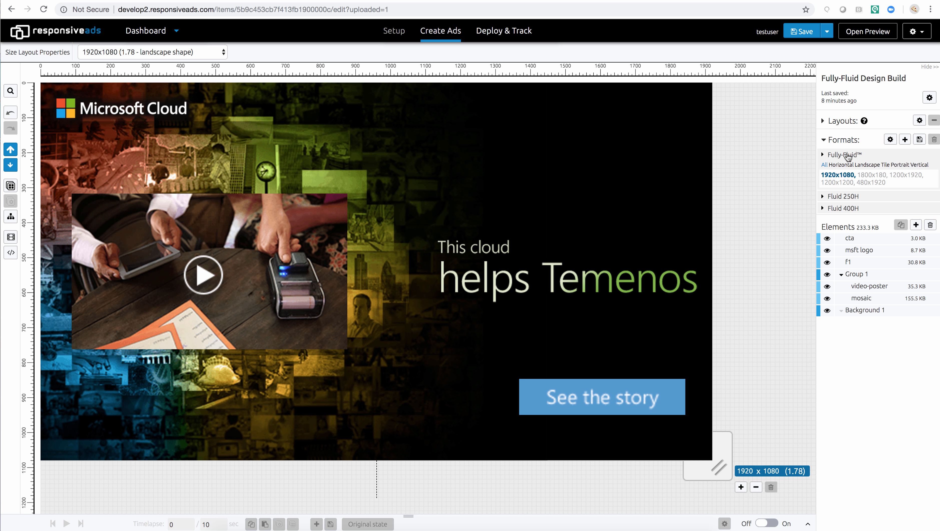
Switch to the 1800x180 Fully-Fluid format and set the video-poster's height to 100%
click(869, 176)
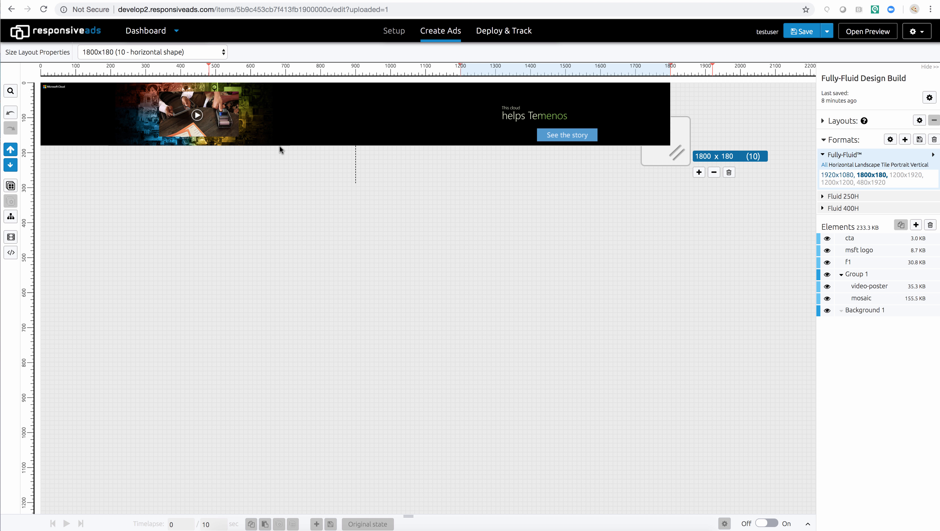
click(240, 120)
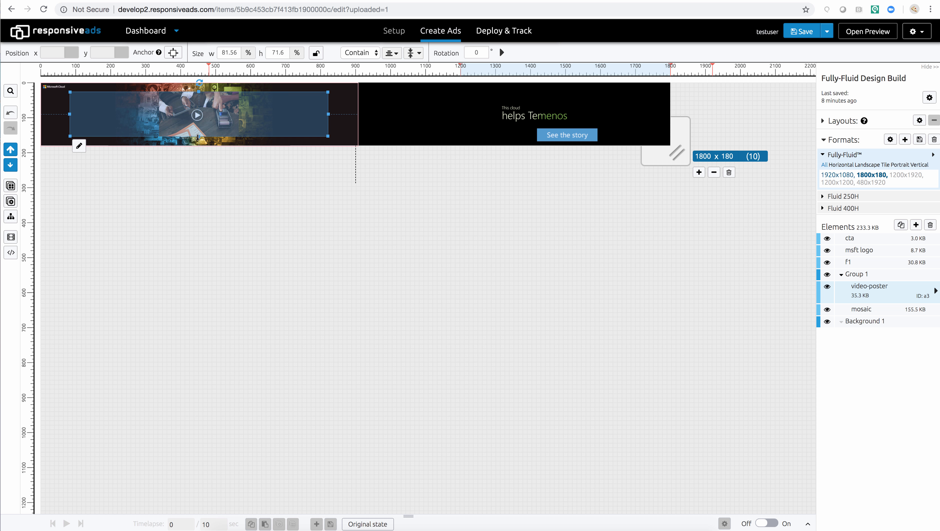
drag(269, 52, 283, 51)
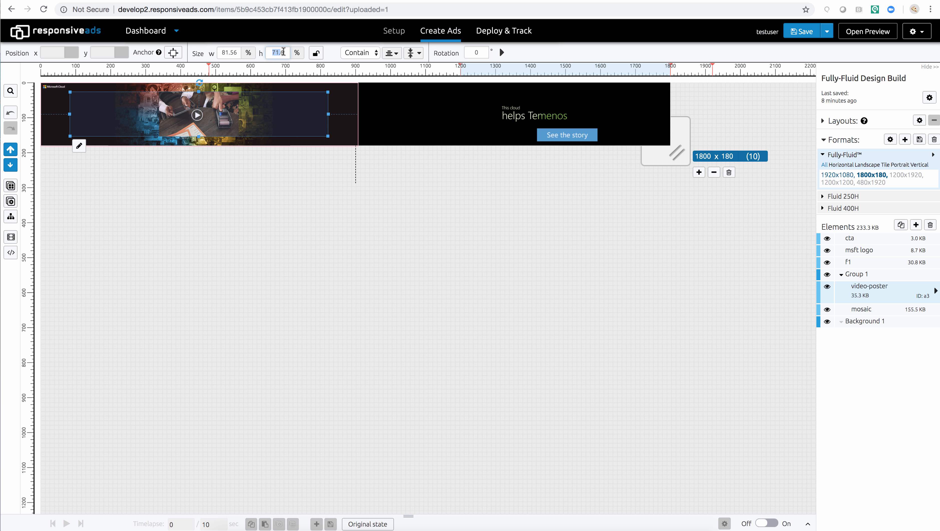
text(100)
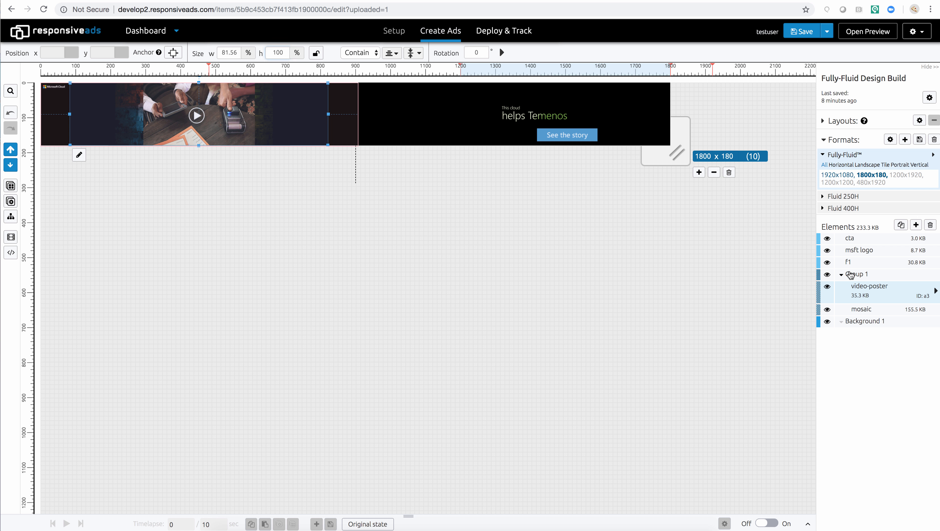
Move Group 1 right to about 16.5% horizontally and anchor it to the left edge, centred vertically
click(851, 275)
drag(327, 129, 429, 128)
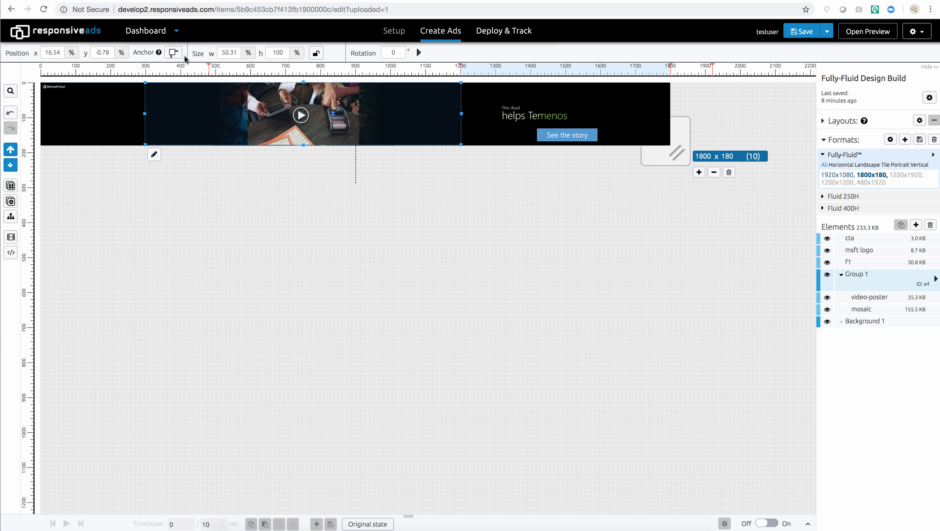
click(173, 52)
click(199, 130)
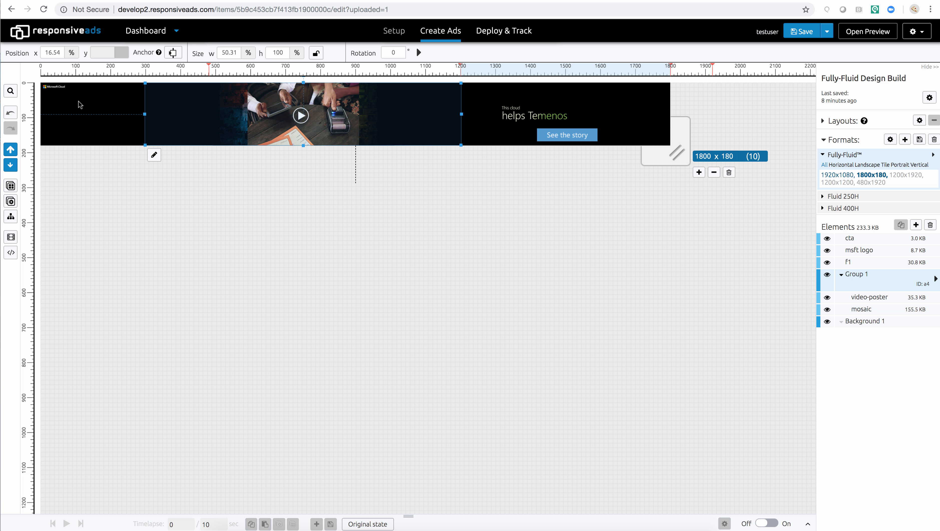
Resize the msft logo box to about 18.7% wide and 45.3% high
click(61, 89)
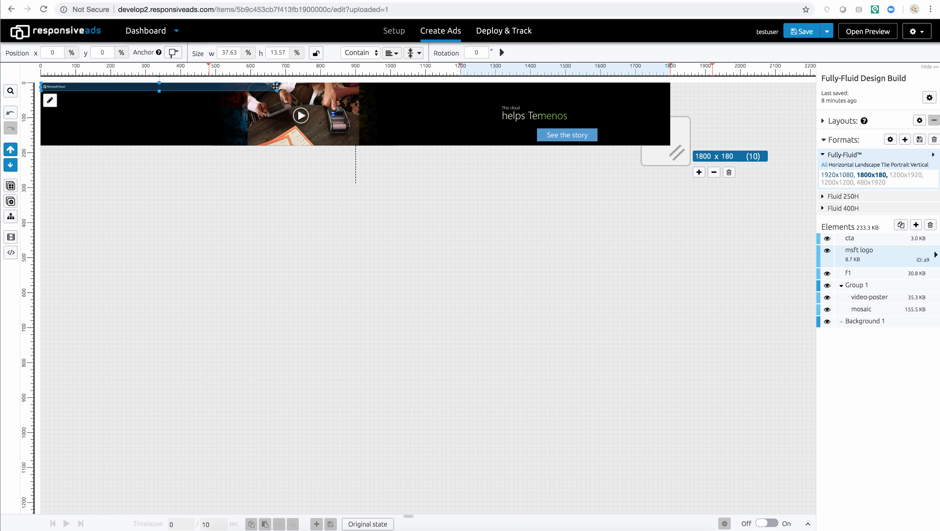
drag(276, 88, 157, 88)
drag(100, 91, 100, 112)
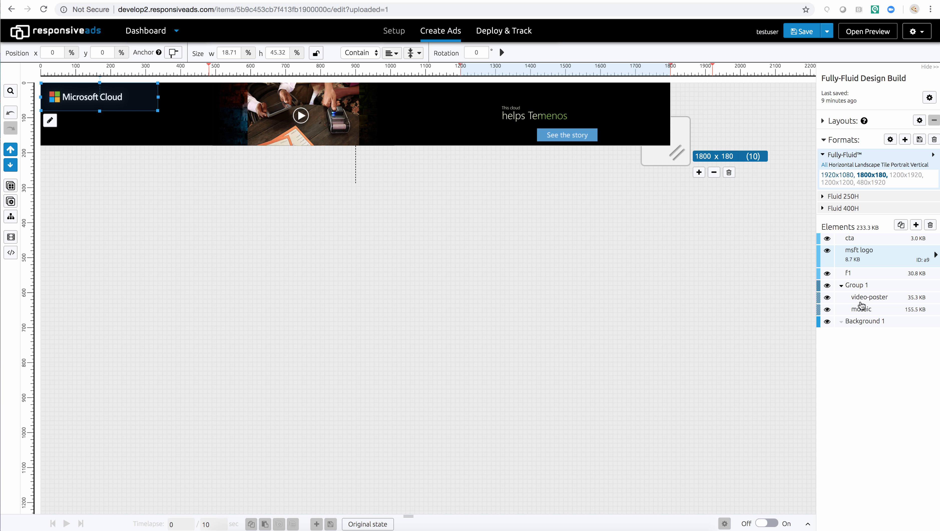
Set the mosaic image's height to 500%
click(861, 309)
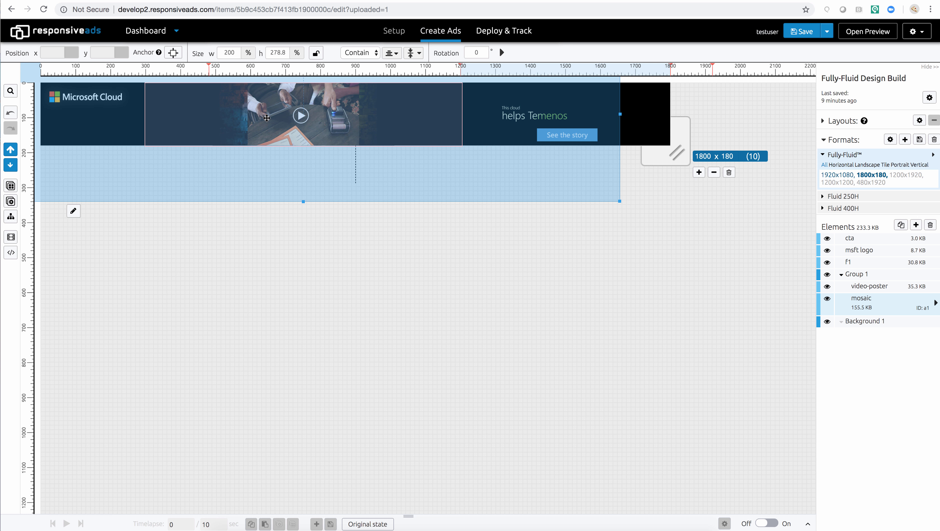
drag(268, 52, 288, 54)
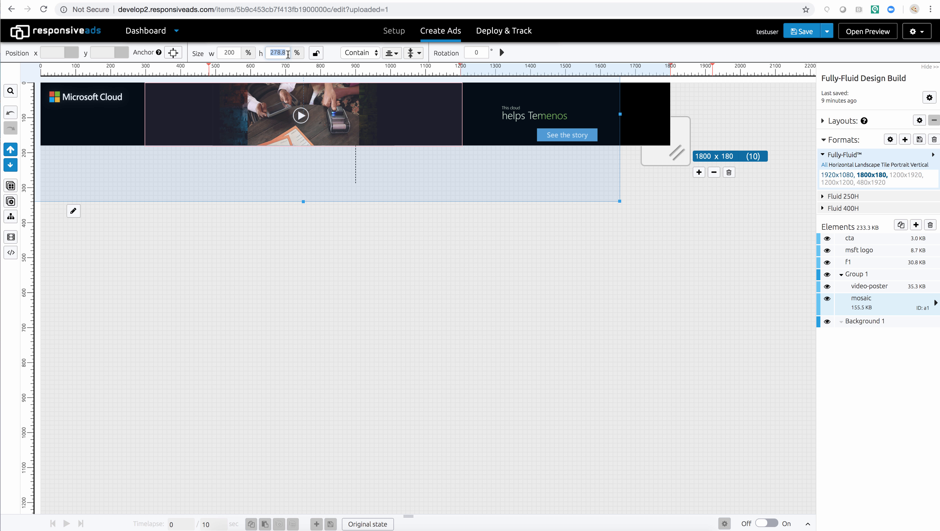
text(40)
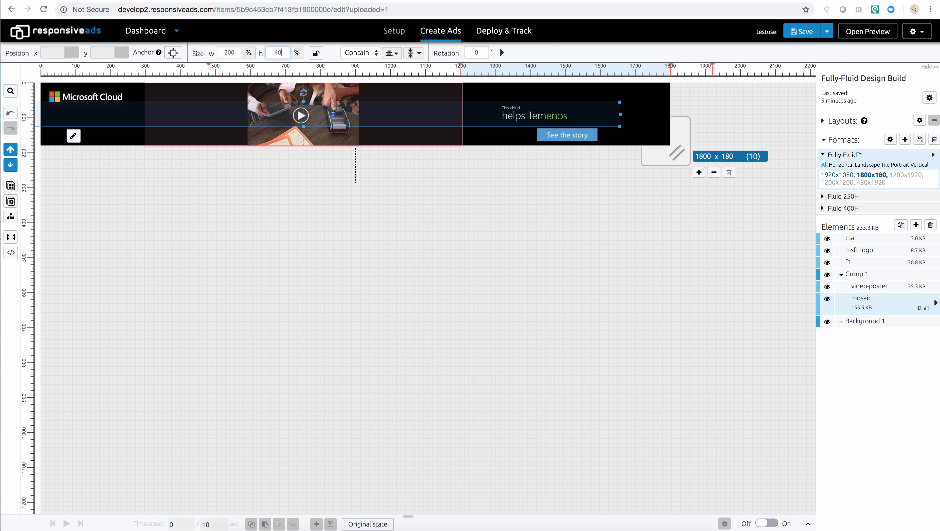
text(0)
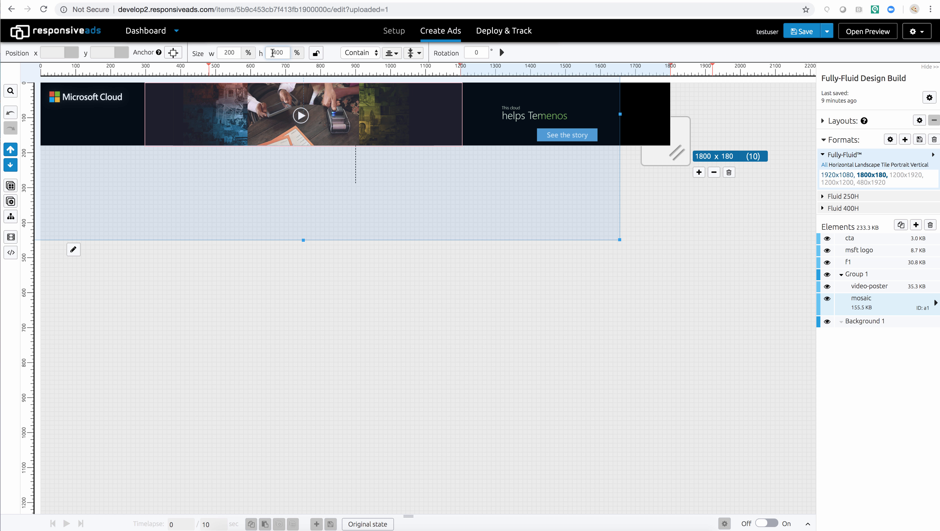
key(BackSpace)
key(BackSpace)
key(BackSpace)
text(500)
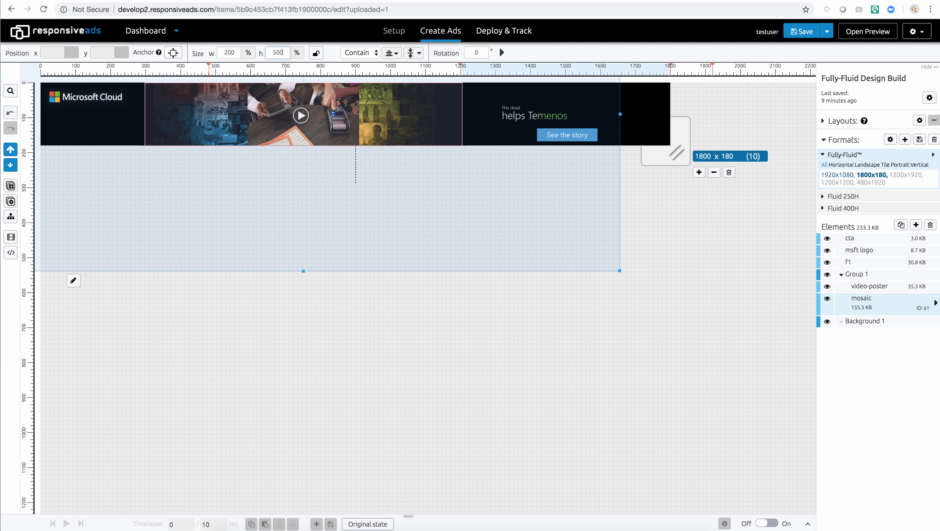
click(309, 390)
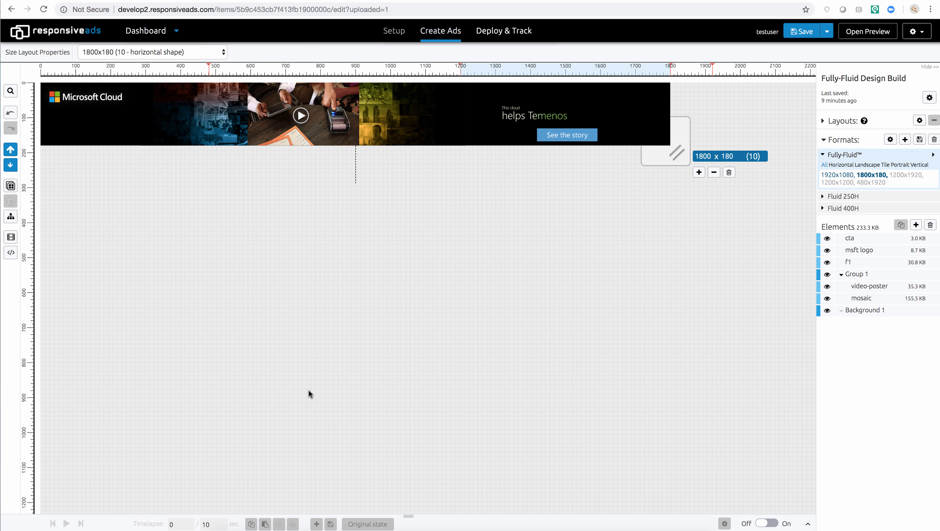
Left-align the f1 headline within its box and narrow the box to about 18.2% wide
click(508, 119)
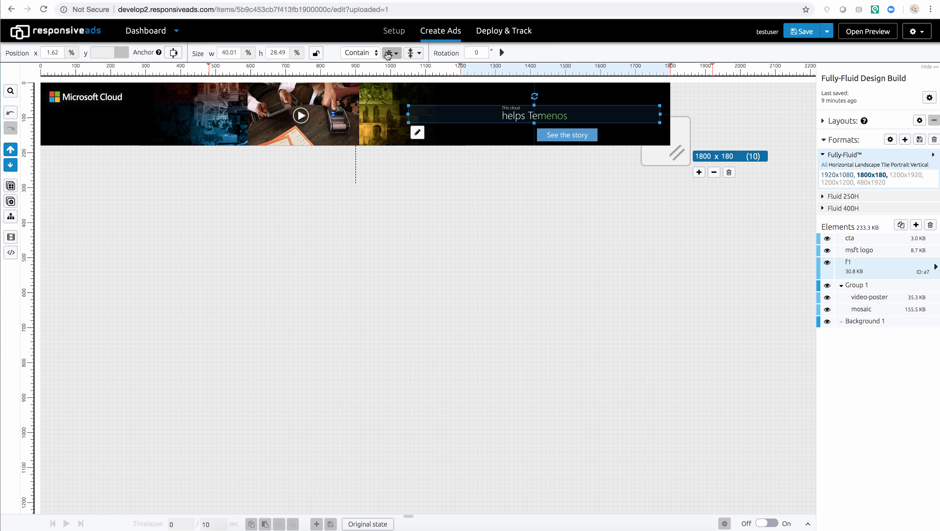
click(390, 53)
click(392, 68)
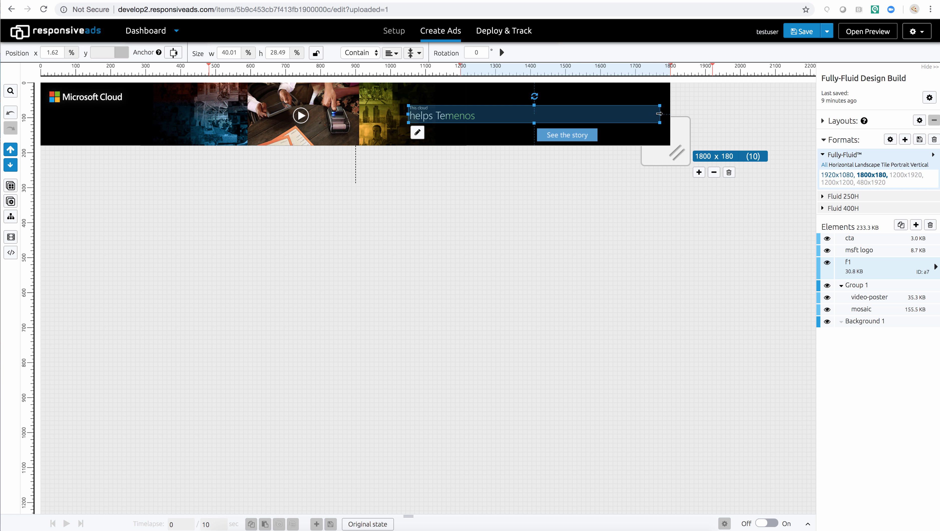
drag(660, 114, 538, 119)
Anchor cta to the right edge, centred vertically, and narrow its box from the left side to fit the button
click(563, 134)
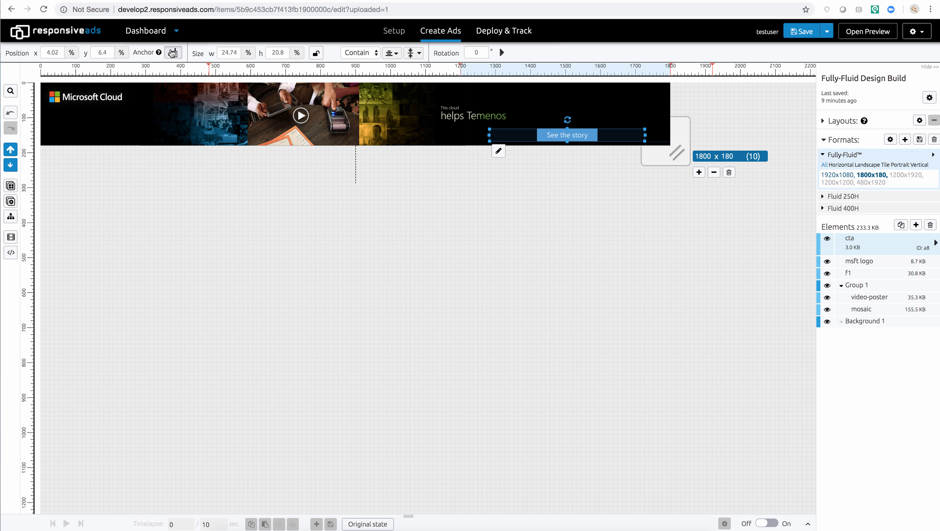
click(173, 52)
click(262, 127)
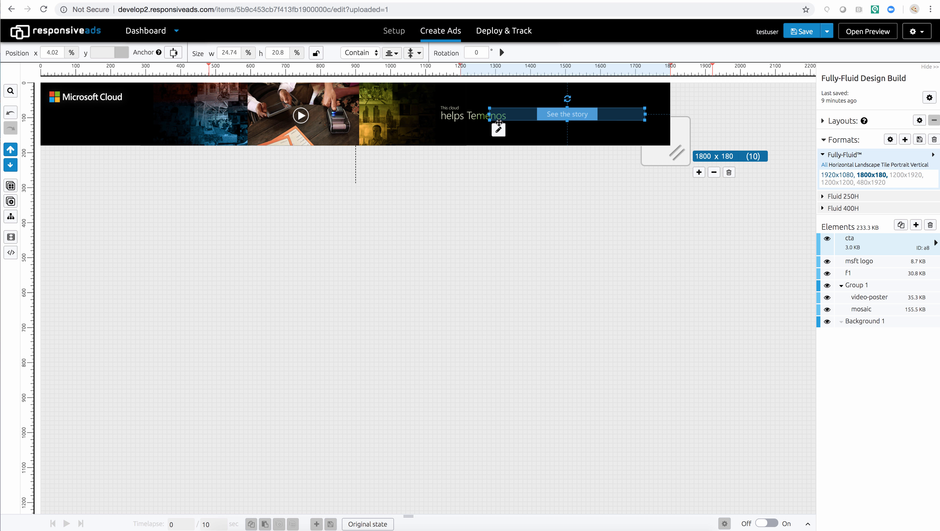
drag(492, 114, 615, 149)
Increase the f1 headline box's height to about 71.4%
click(479, 115)
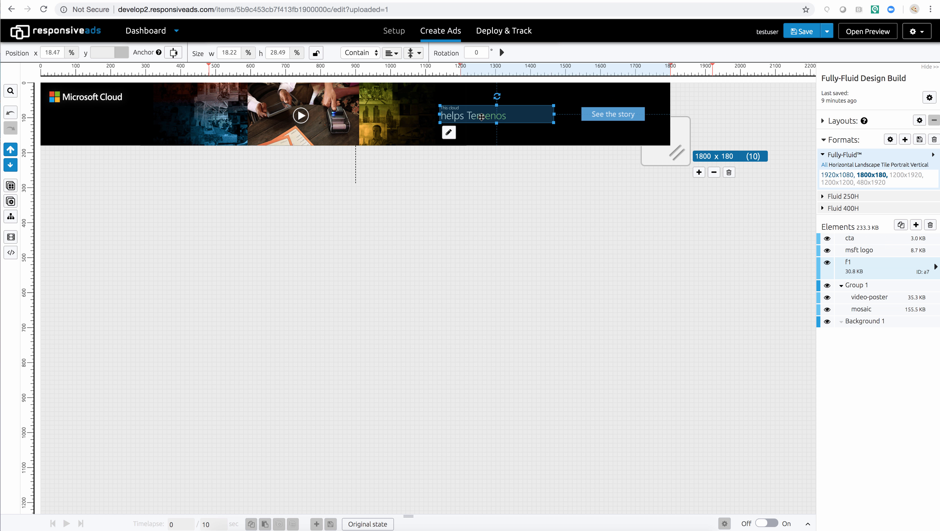
drag(497, 123, 497, 149)
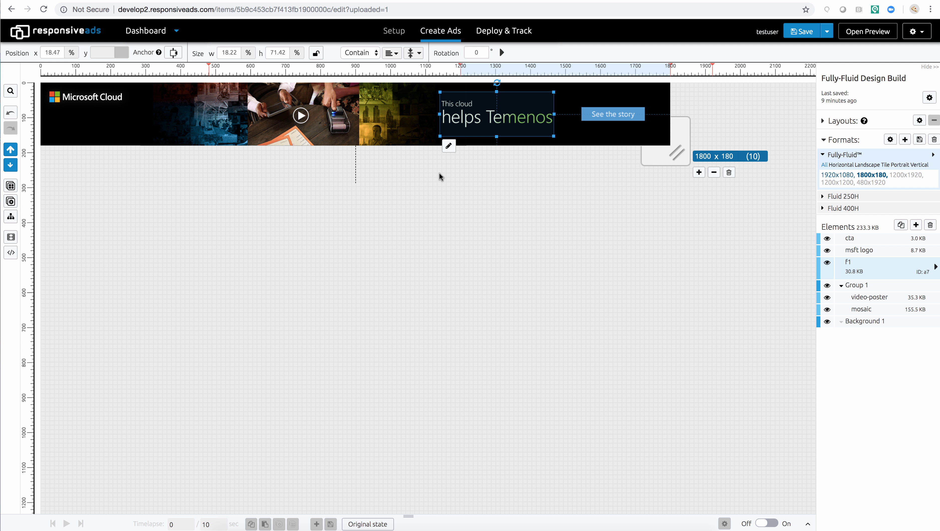
click(455, 194)
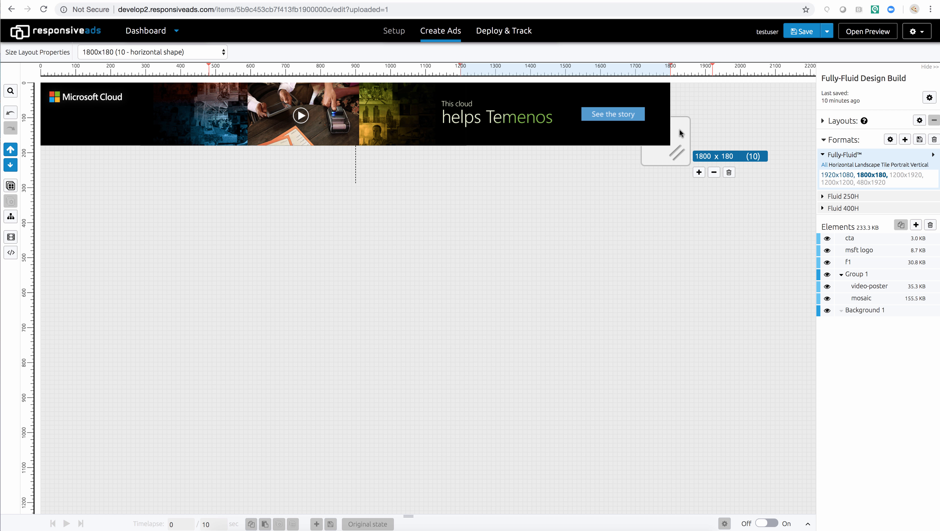
Resize the preview canvas between 1800x180 and about 1800x466 to examine how the layouts adapt
drag(680, 133, 652, 148)
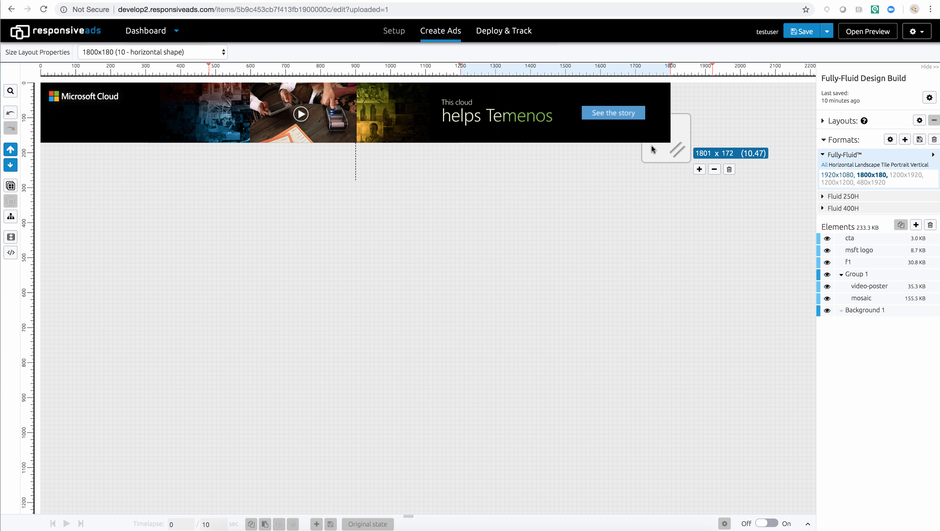
click(862, 175)
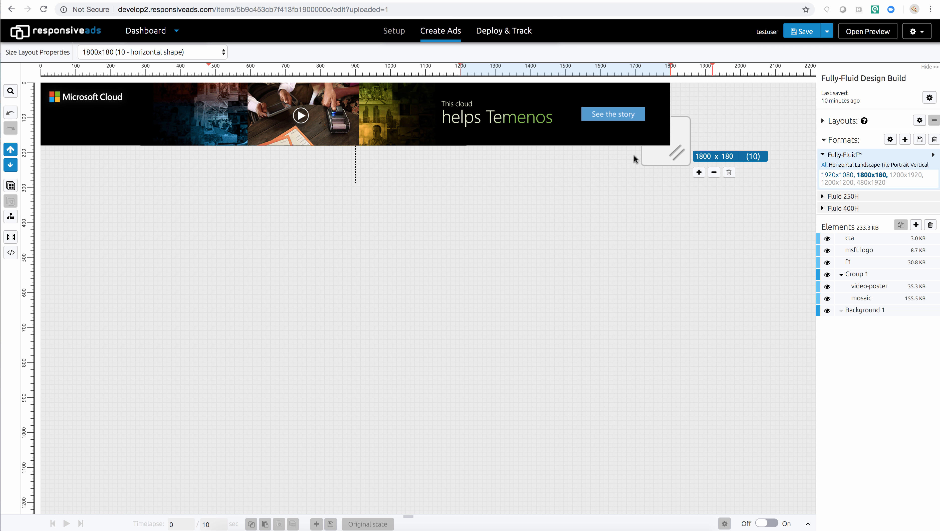
drag(653, 153, 647, 222)
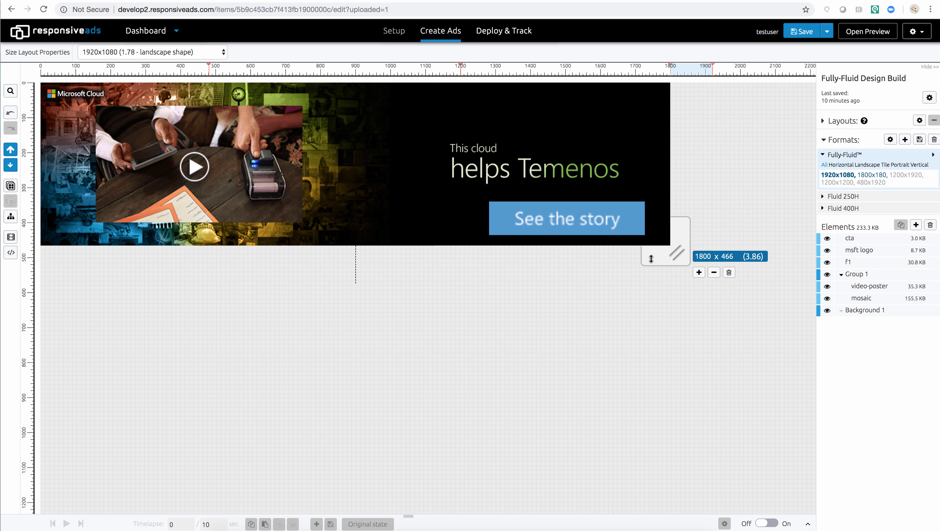
mouse_move(651, 258)
mouse_down()
mouse_move(650, 219)
mouse_move(650, 247)
mouse_up()
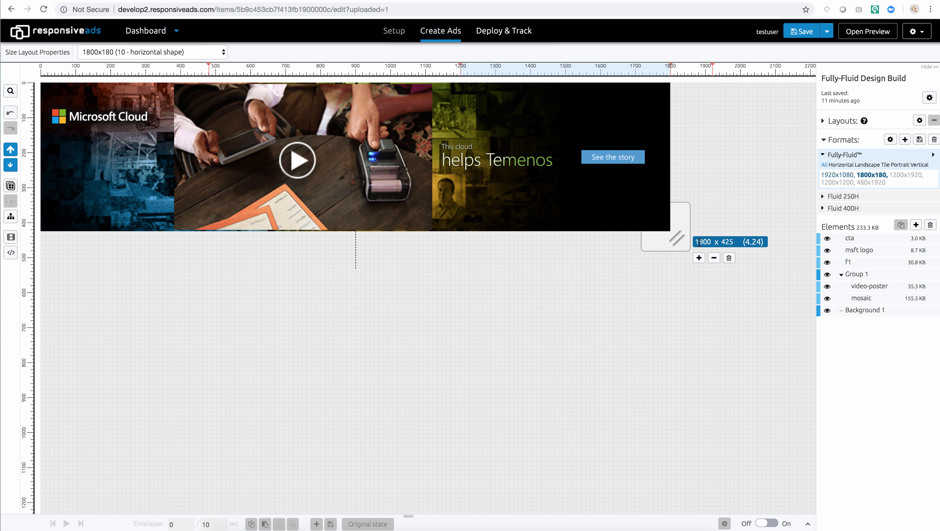
Set the canvas height to 450 and add a 1800x450 size and layout to the Fully-Fluid format
click(727, 242)
text(50)
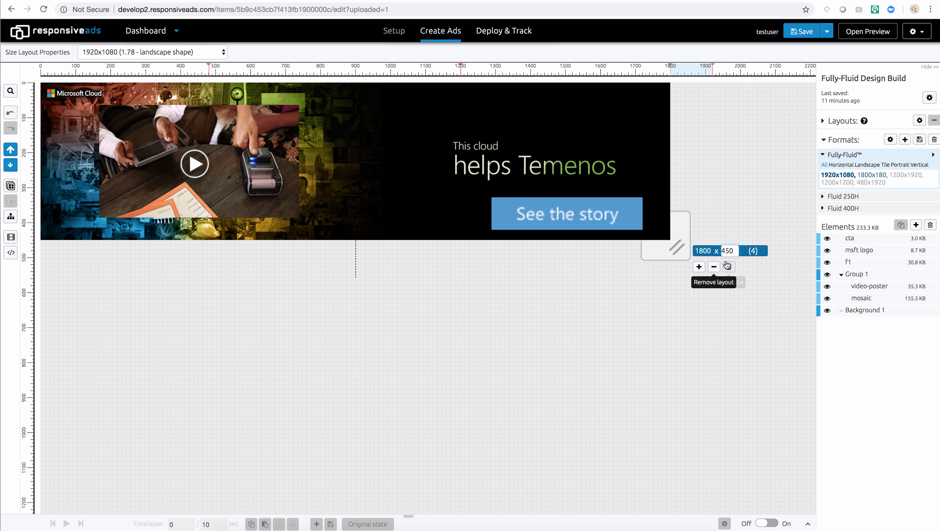
click(699, 268)
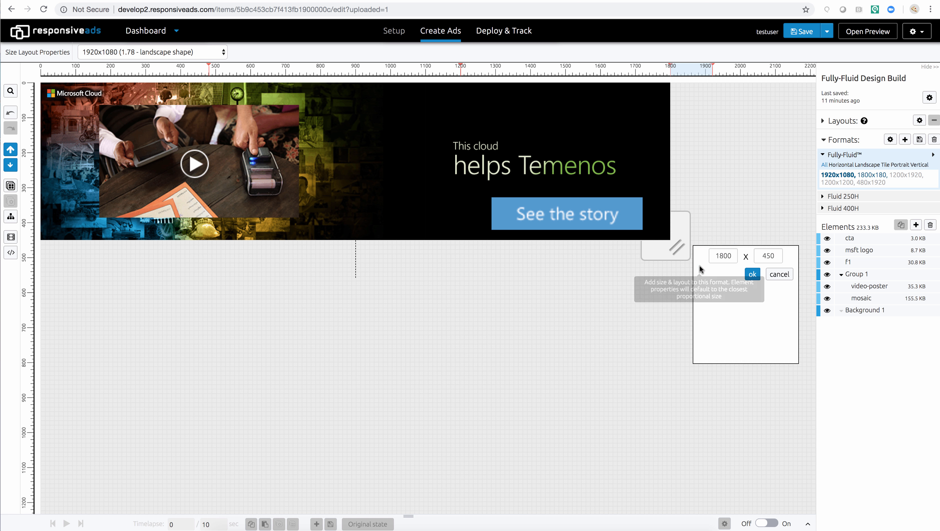
click(752, 276)
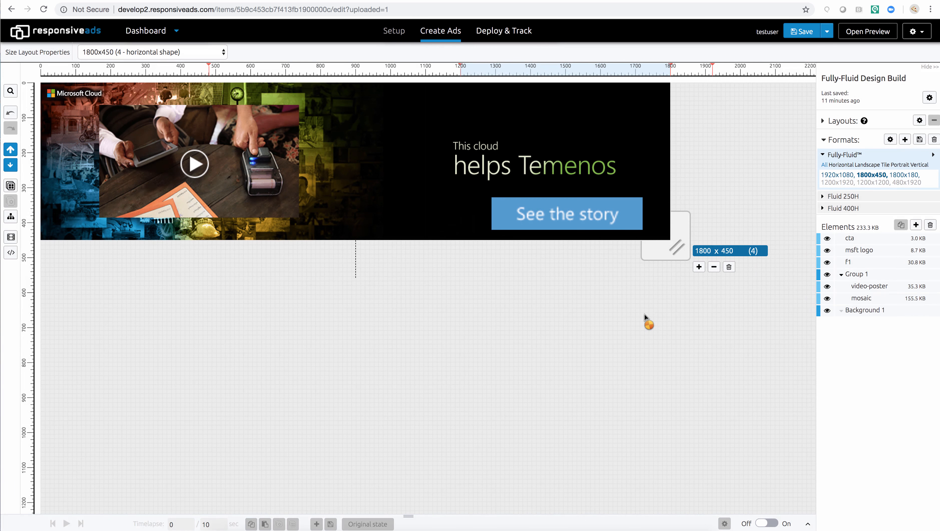
Move Group 1 right to about 10% horizontally and resize the msft logo box to about 15.3% wide and 19% high
click(850, 275)
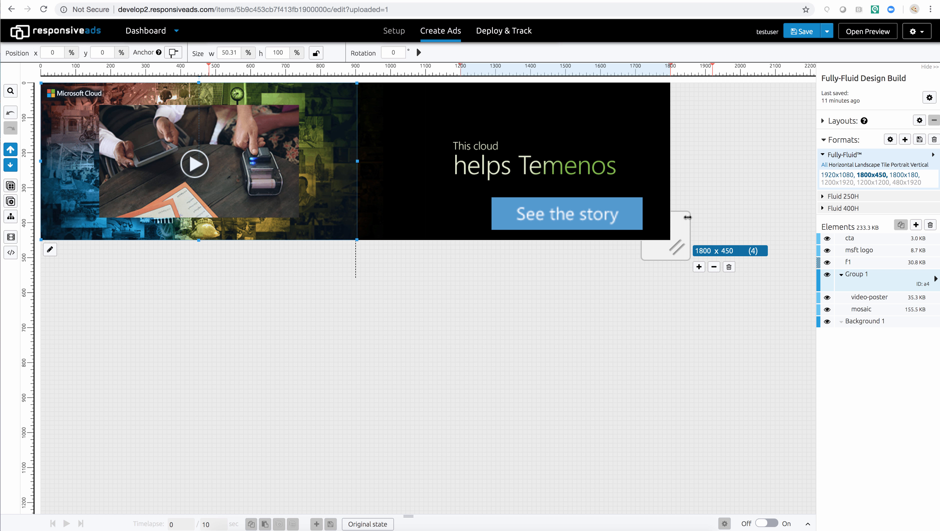
drag(320, 190, 384, 190)
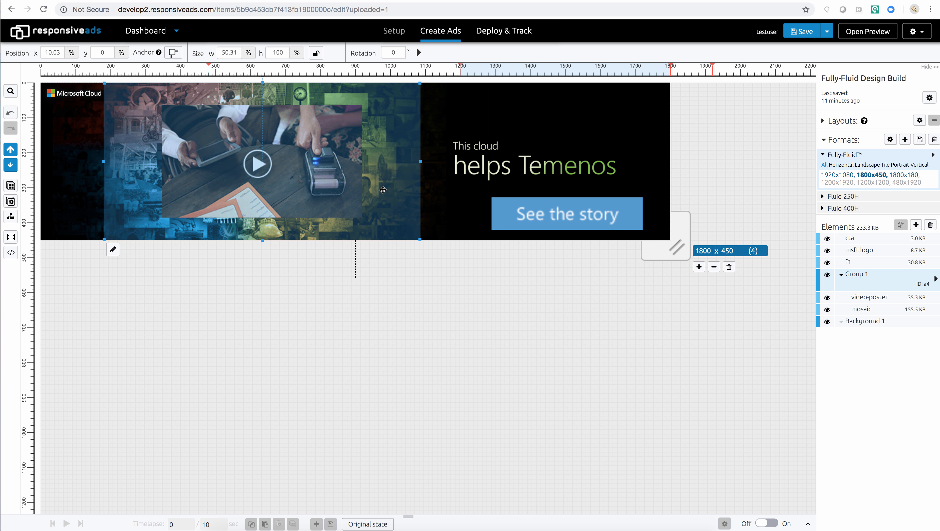
click(74, 97)
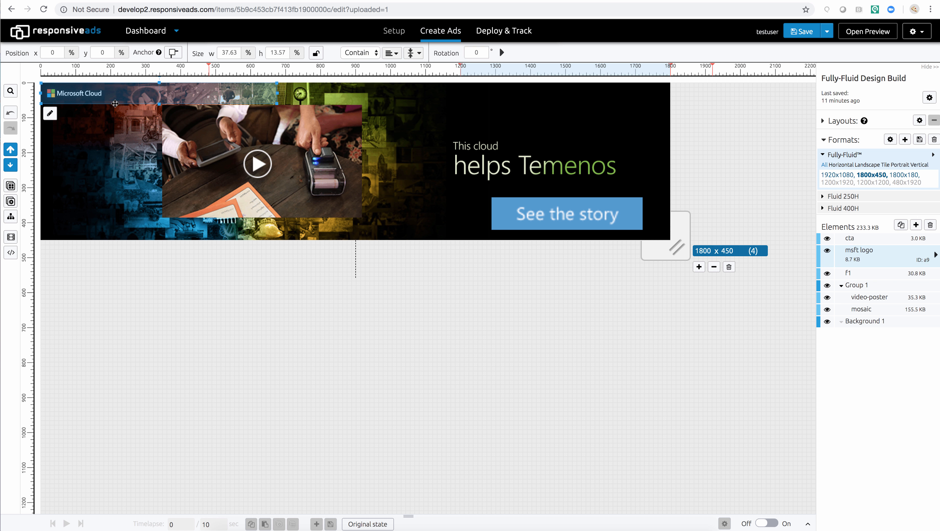
drag(160, 103, 159, 112)
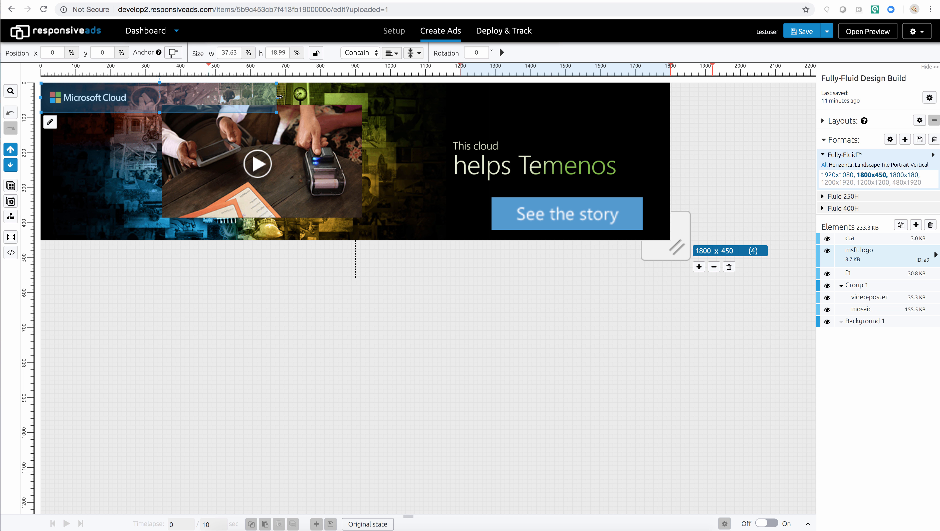
drag(277, 97, 136, 98)
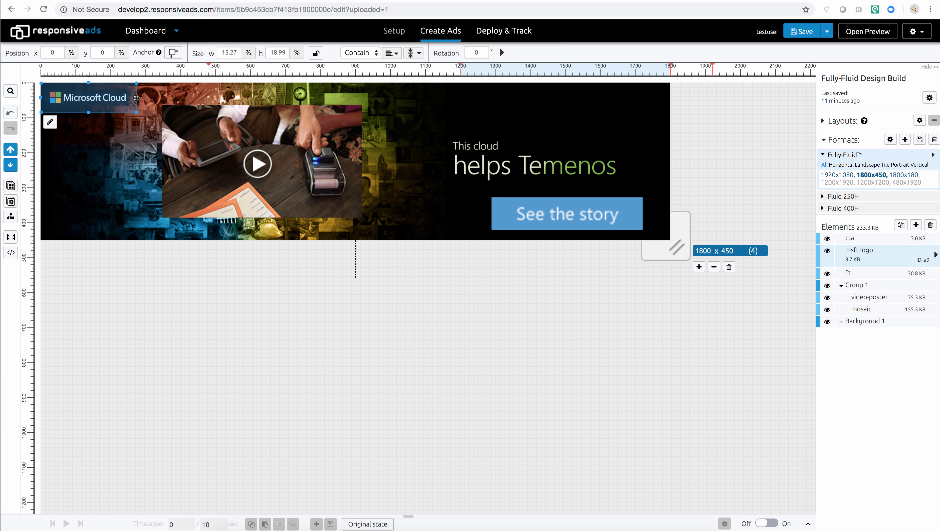
Narrow the cta box from its left side and left-align the f1 headline within its box
click(495, 199)
drag(495, 199, 536, 203)
click(506, 158)
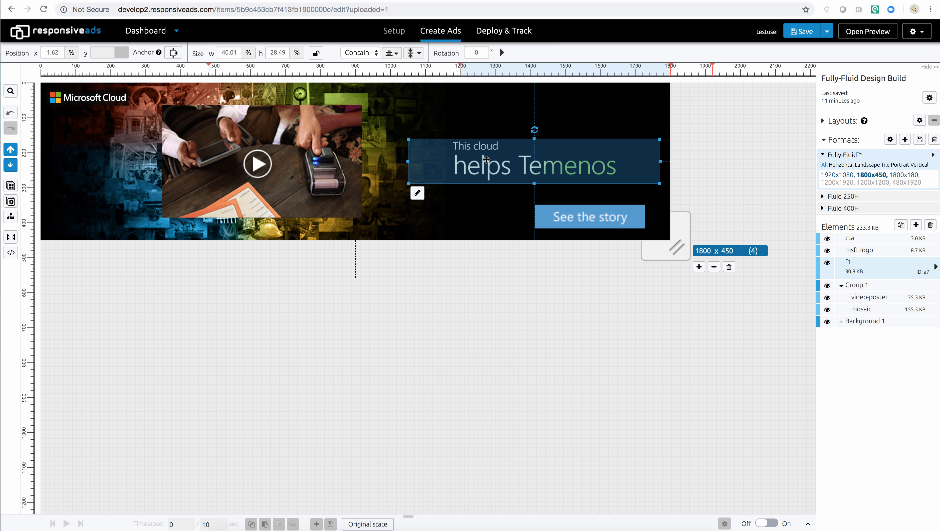
click(486, 159)
click(486, 160)
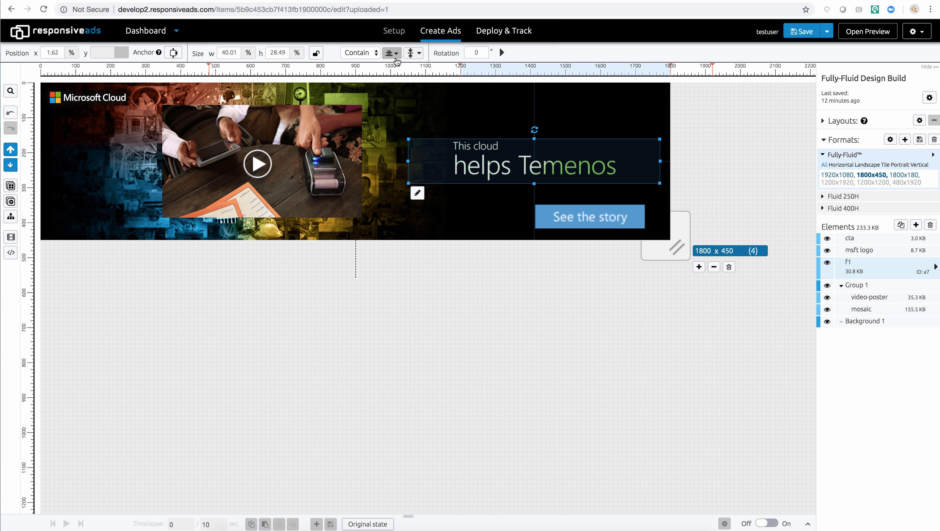
click(396, 58)
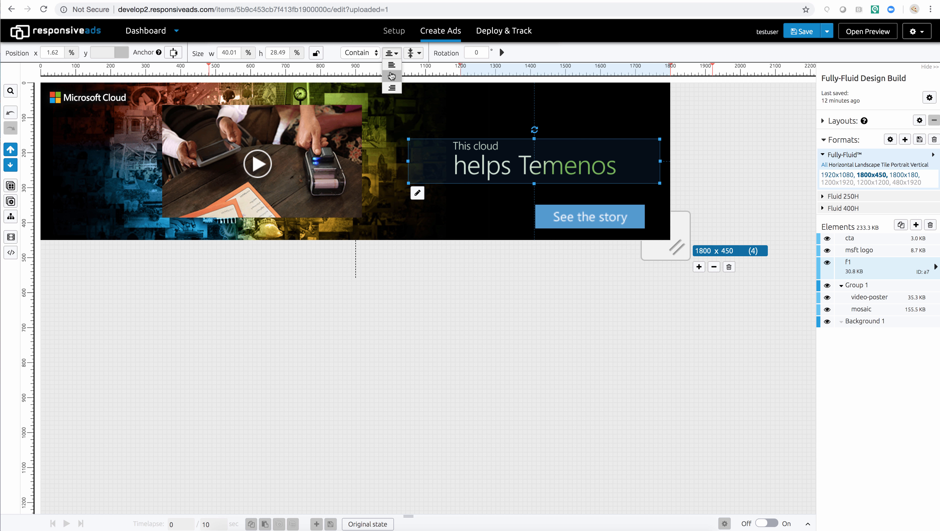
click(391, 67)
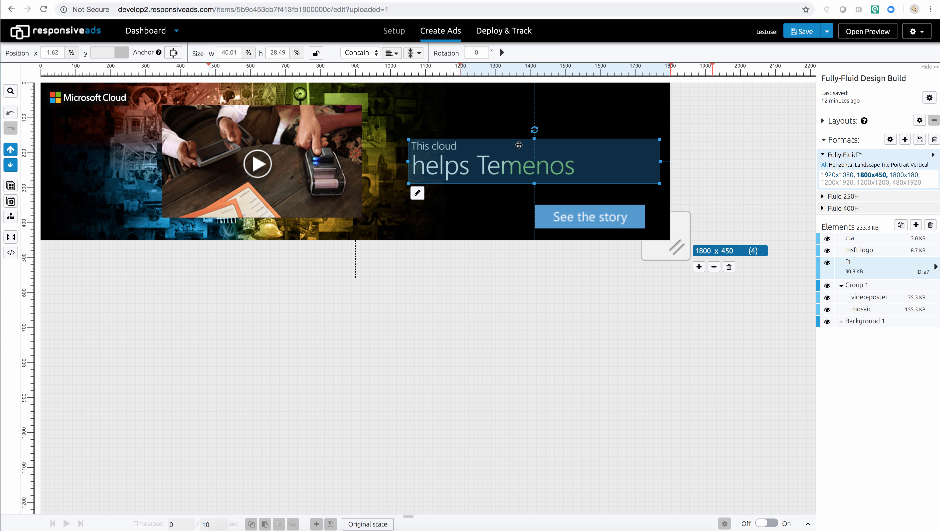
click(526, 284)
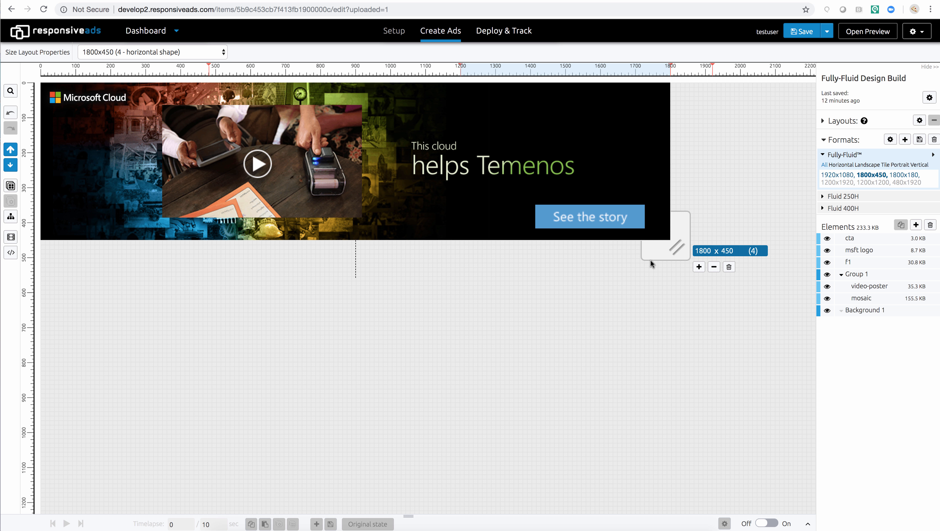
Resize the preview canvas through about 1800x877, 1800x701, 1920x1080 and 1040x1080 to examine how the landscape layout adapts
drag(650, 259, 648, 401)
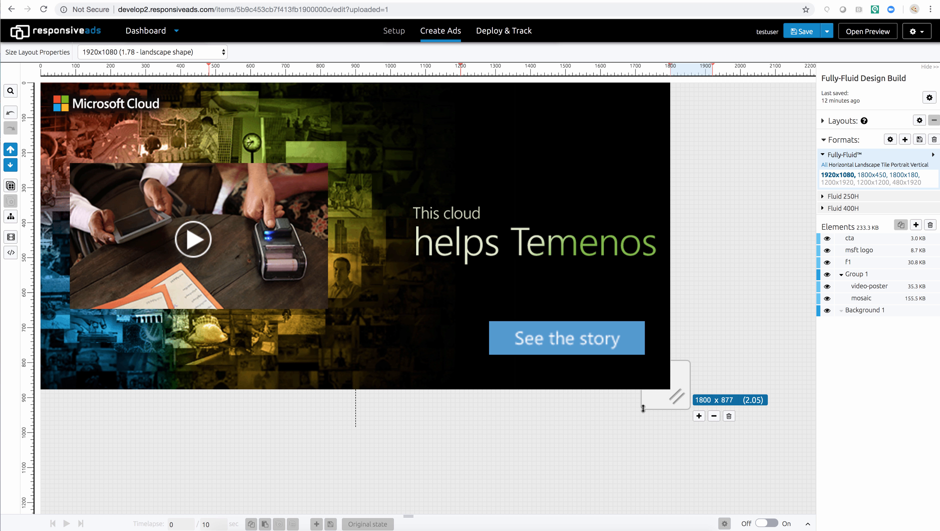
drag(649, 400, 660, 340)
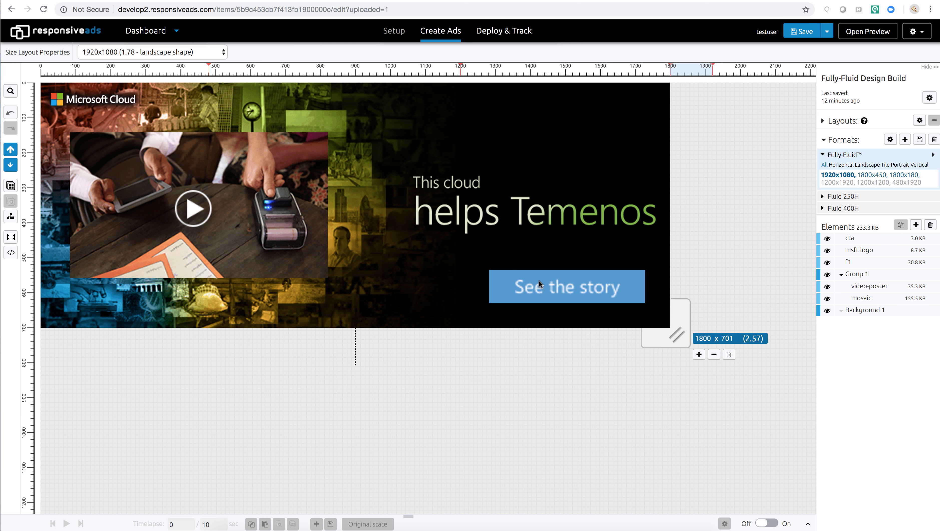
click(836, 177)
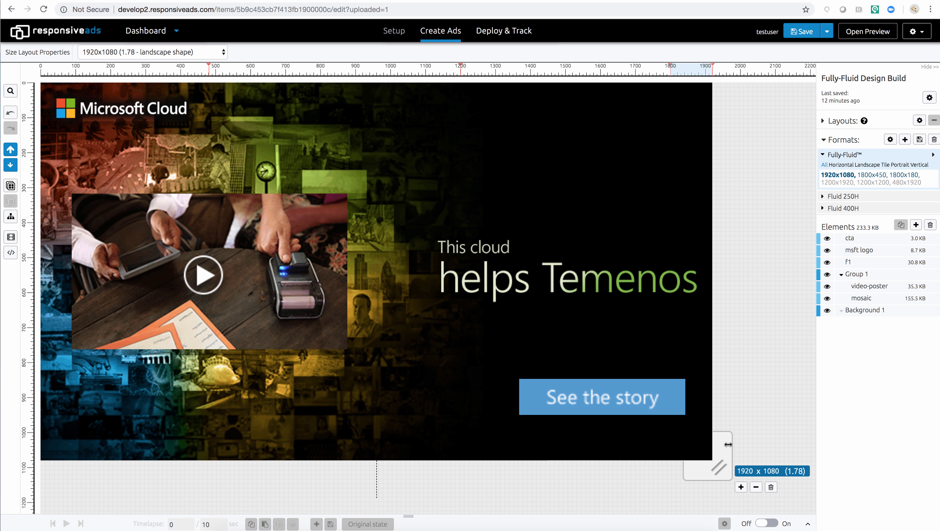
drag(726, 445, 418, 424)
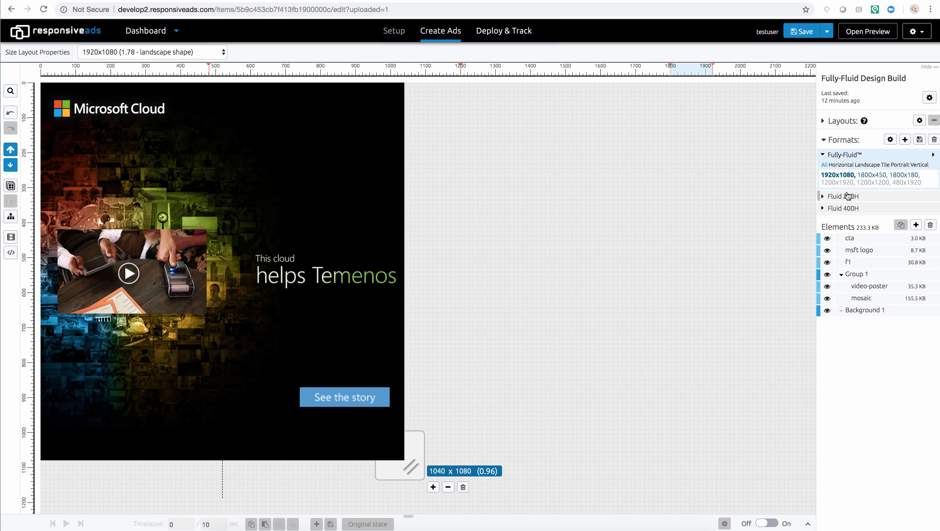
In the 1200x1200 layout, anchor the f1 headline to the top edge, centered horizontally, about 12.2% down, and reduce its box to about 13.1% high
click(863, 183)
scroll(575, 278, down, 2)
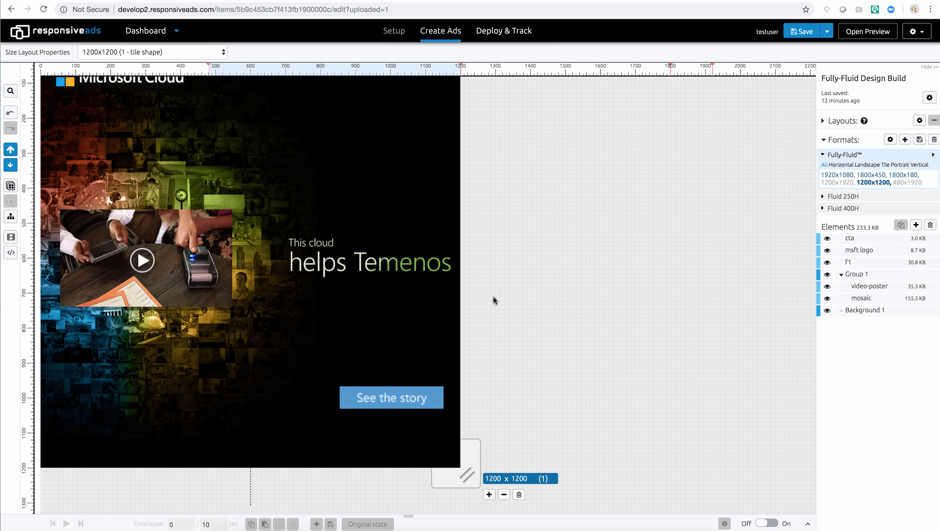
scroll(299, 310, up, 2)
scroll(301, 312, up, 1)
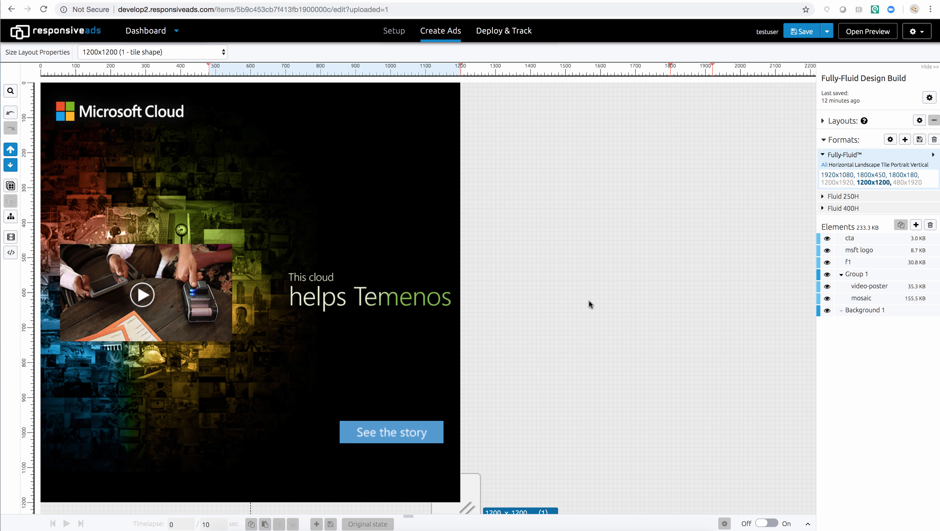
click(849, 264)
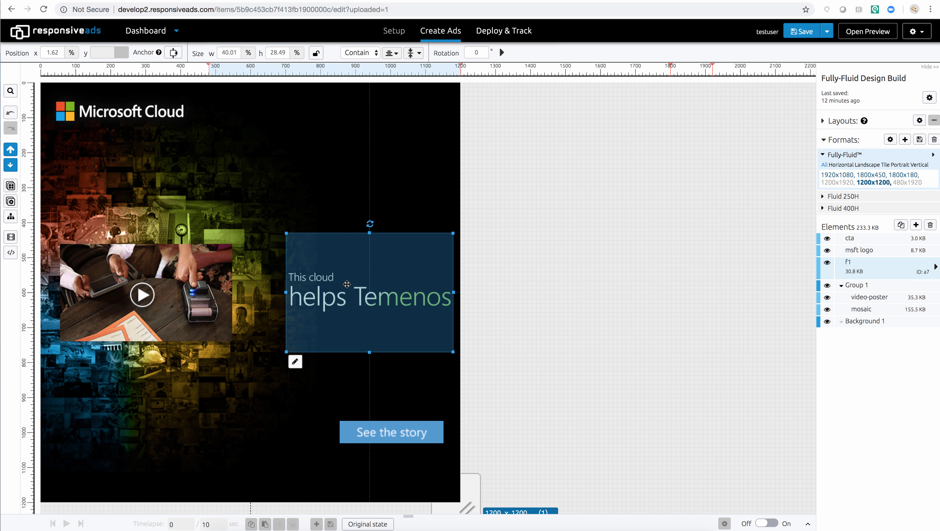
click(173, 53)
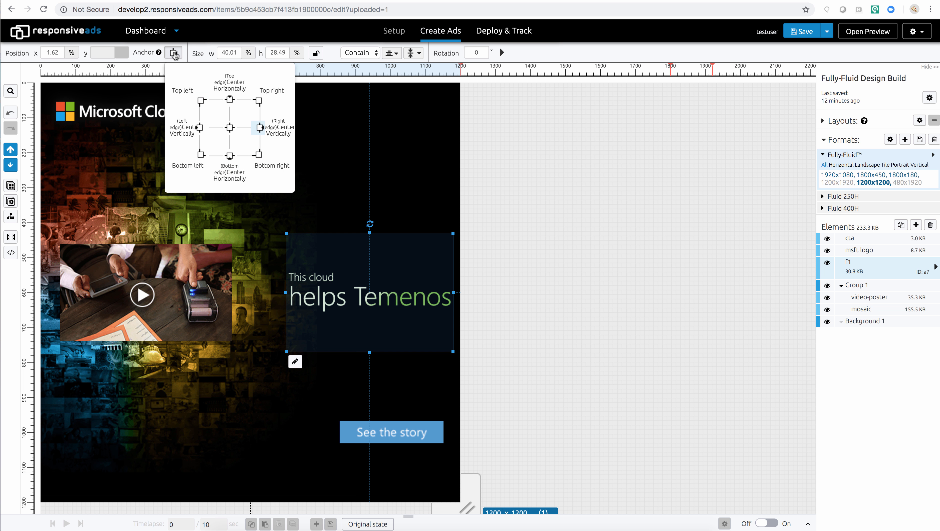
click(231, 100)
drag(249, 296, 251, 175)
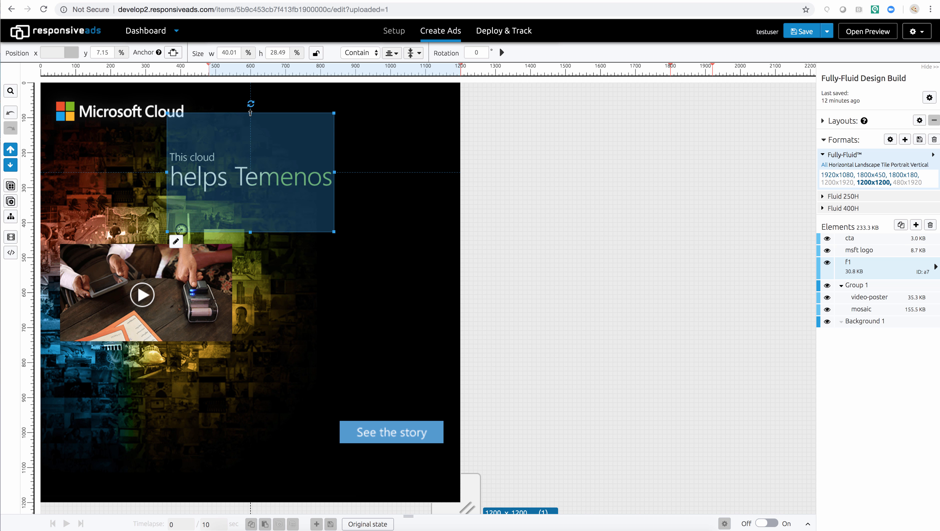
drag(250, 112, 215, 147)
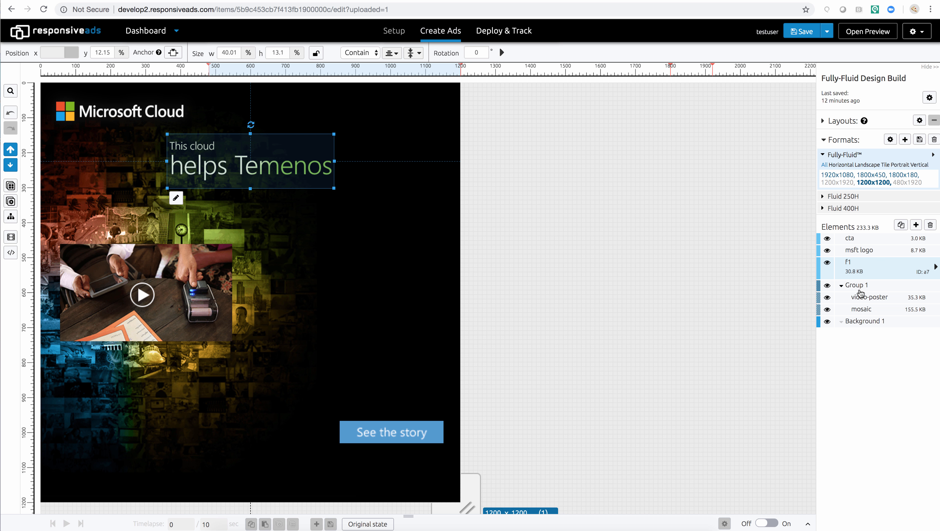
Anchor Group 1 to the bottom edge, centered horizontally, and shrink it to about 49.7% high, about 23.1% above that edge
click(855, 285)
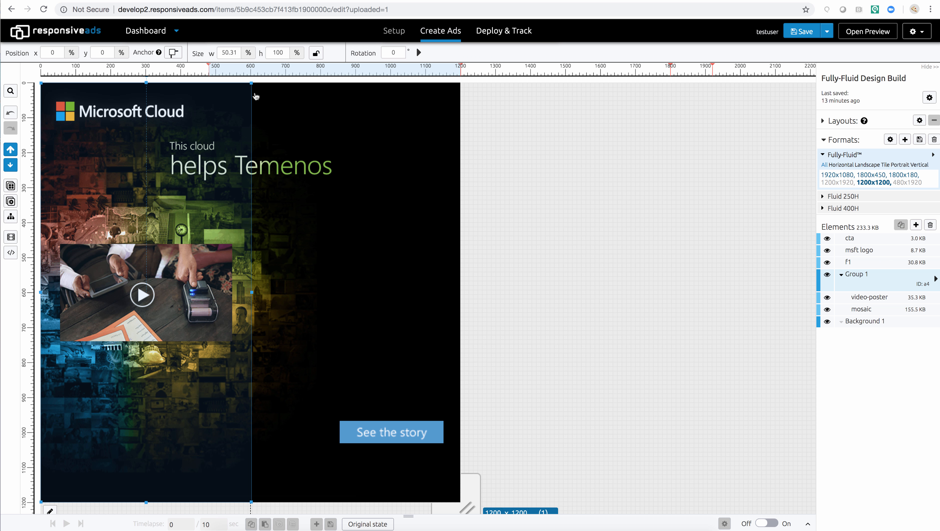
click(173, 53)
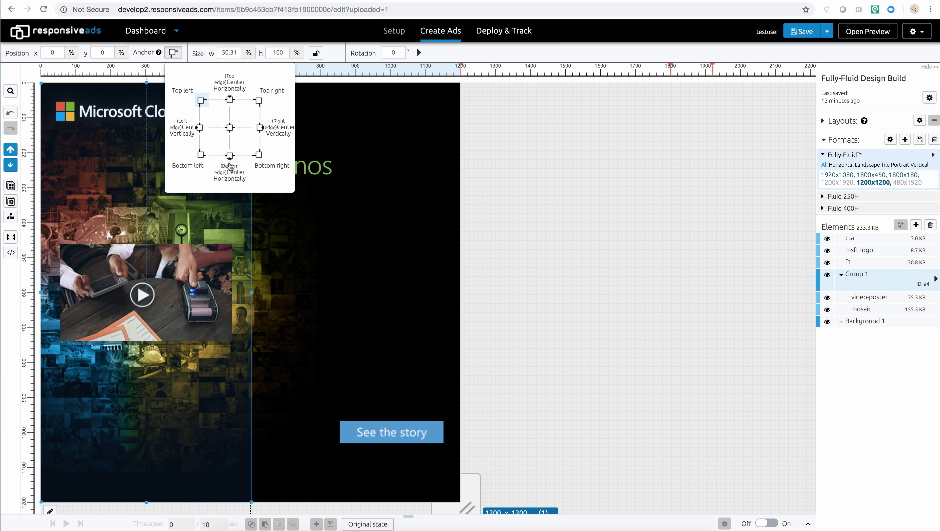
click(229, 158)
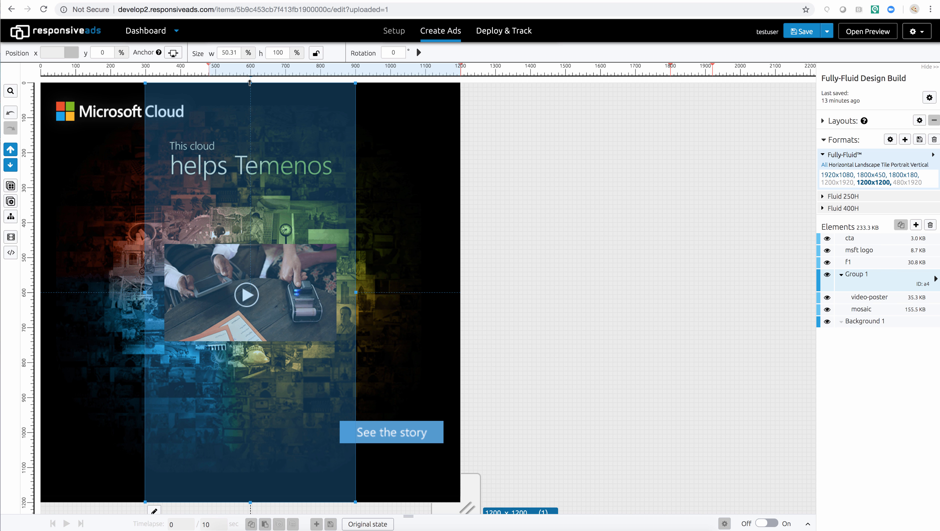
drag(250, 83, 243, 297)
drag(251, 400, 252, 304)
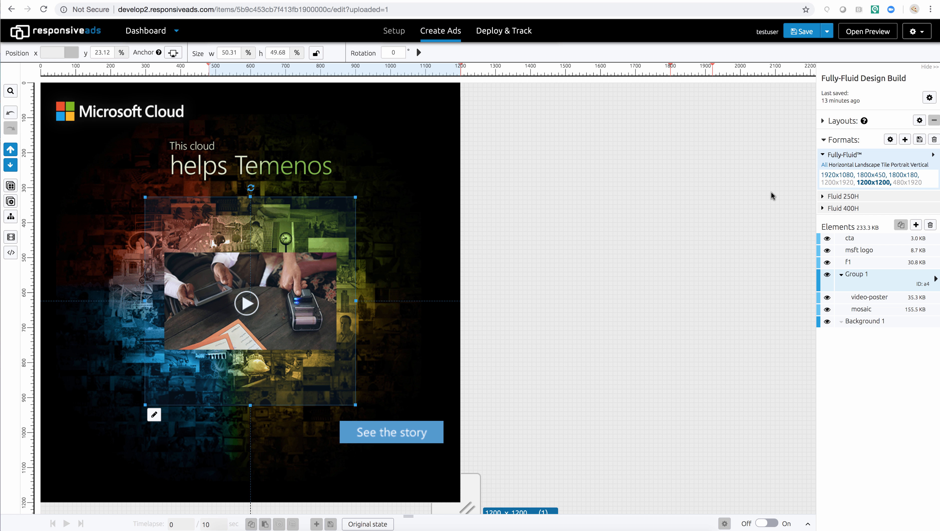
Anchor Group 1 at the canvas center and enlarge it to about 87.6% wide and 66.8% high
click(175, 55)
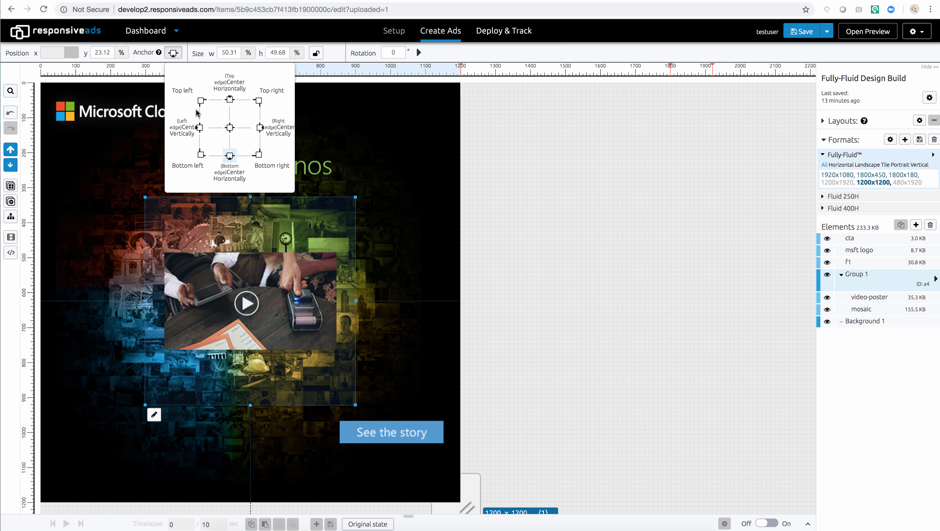
click(229, 132)
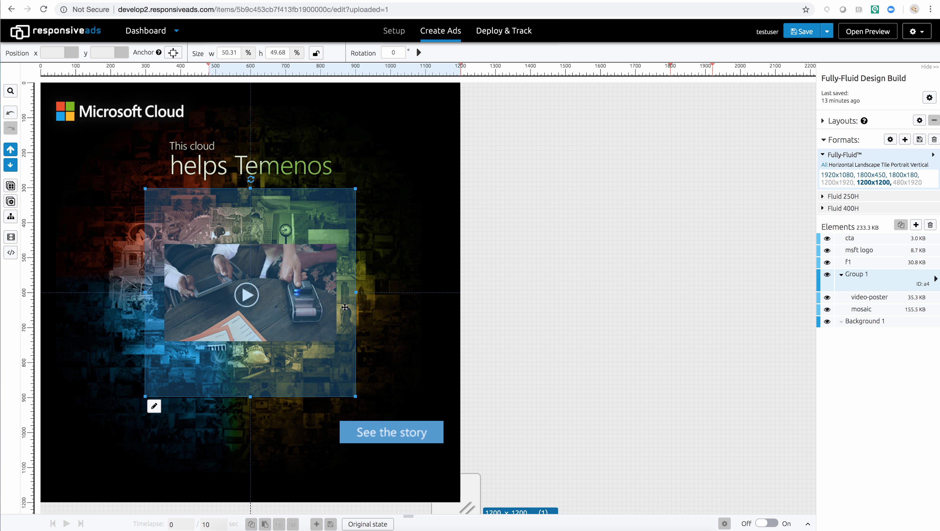
drag(356, 292, 512, 290)
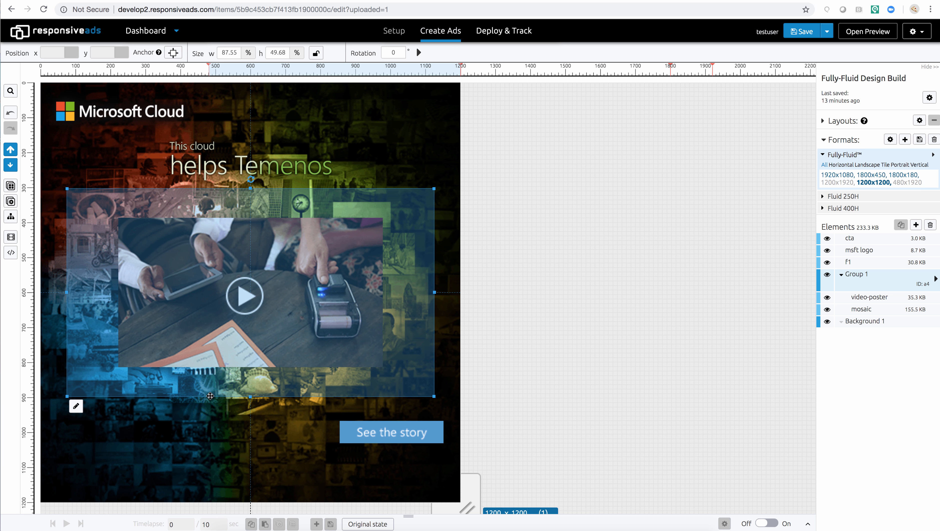
drag(251, 397, 259, 471)
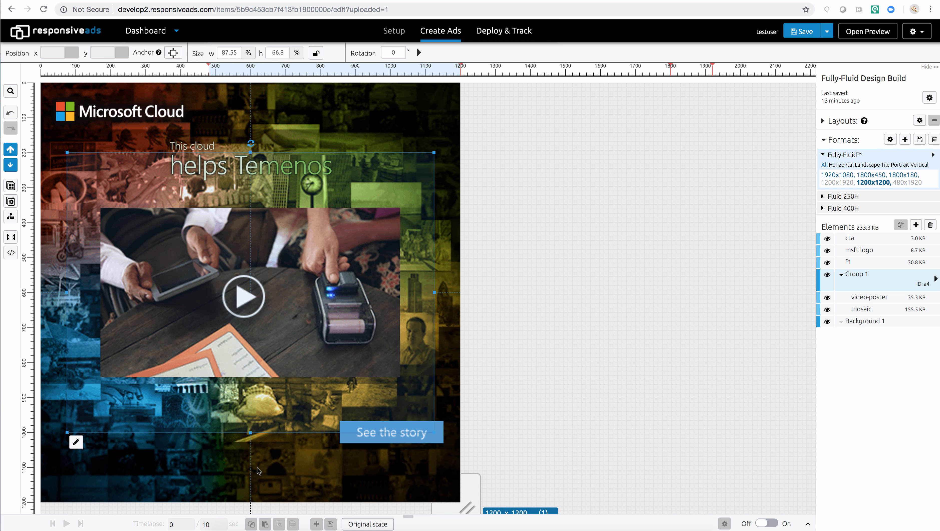
Anchor the cta to the bottom edge, centered horizontally, about 10.2% up, and resize its box to about 70.2% wide and 4.6% high
click(394, 438)
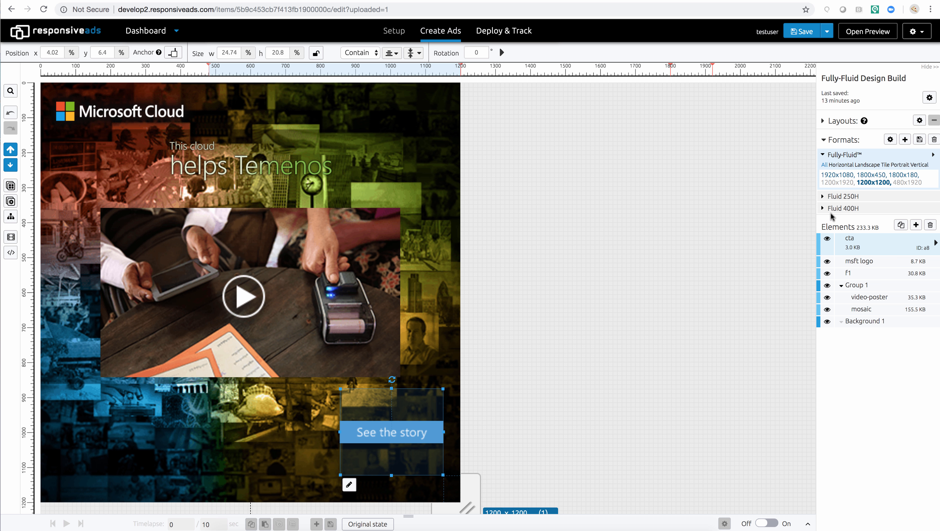
click(174, 53)
click(225, 156)
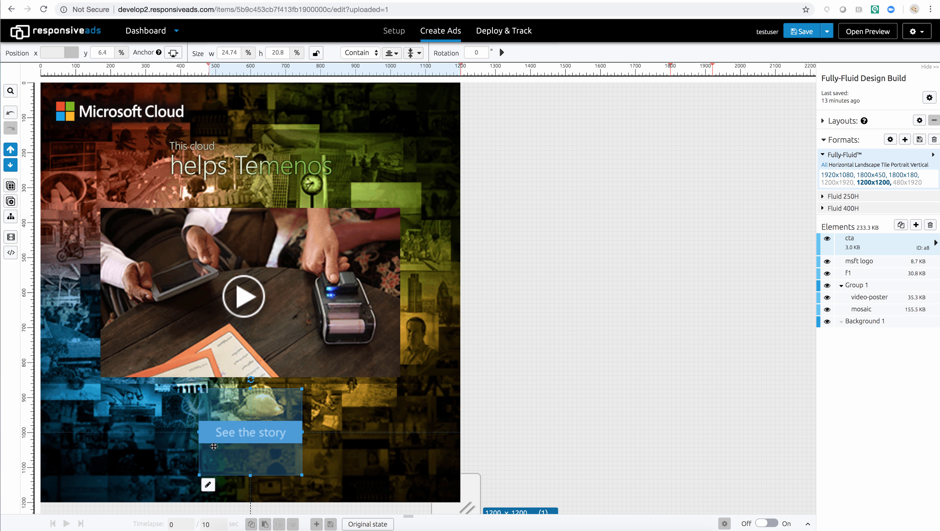
drag(224, 440, 224, 459)
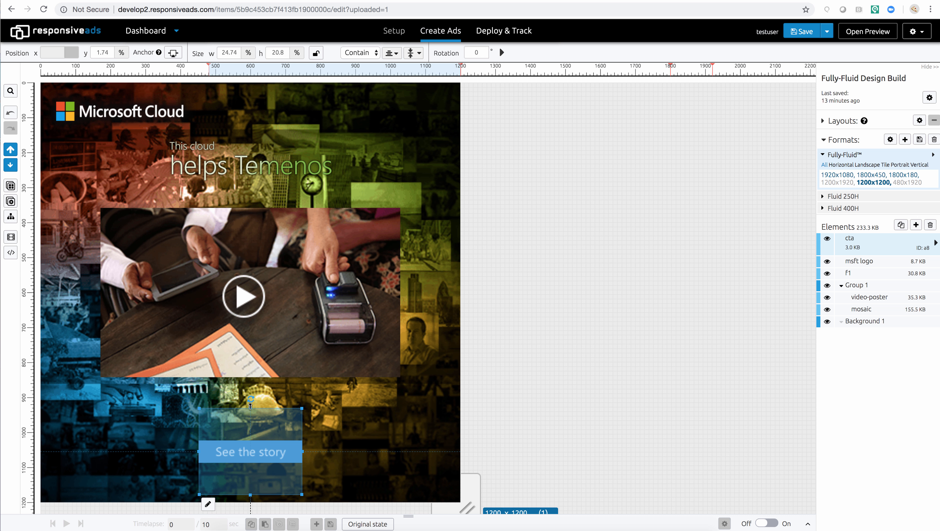
drag(250, 406, 493, 445)
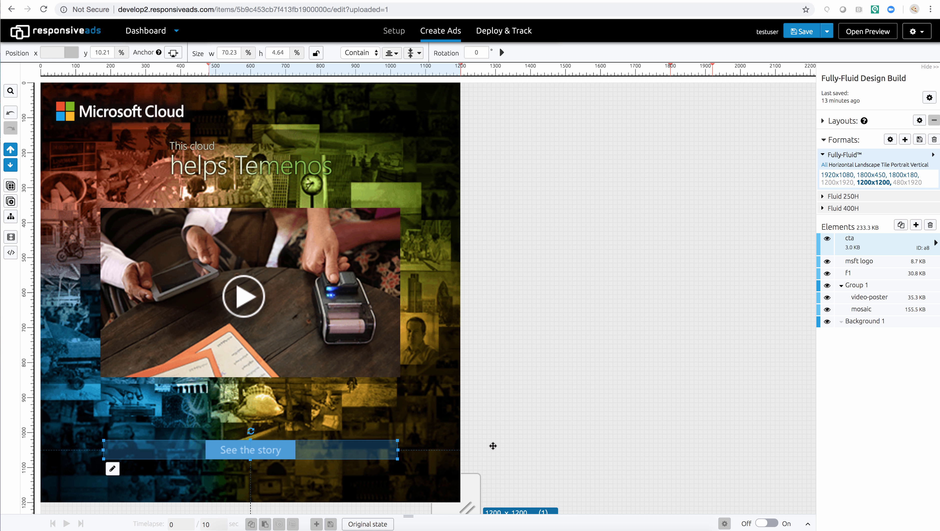
click(643, 403)
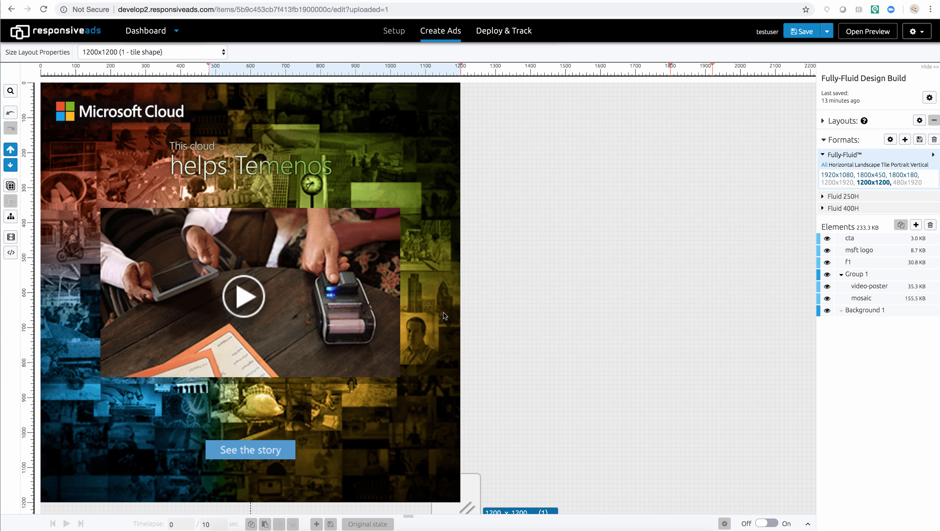
In the 1200x1920 layout, widen the f1 headline box to about 57.9%
click(843, 184)
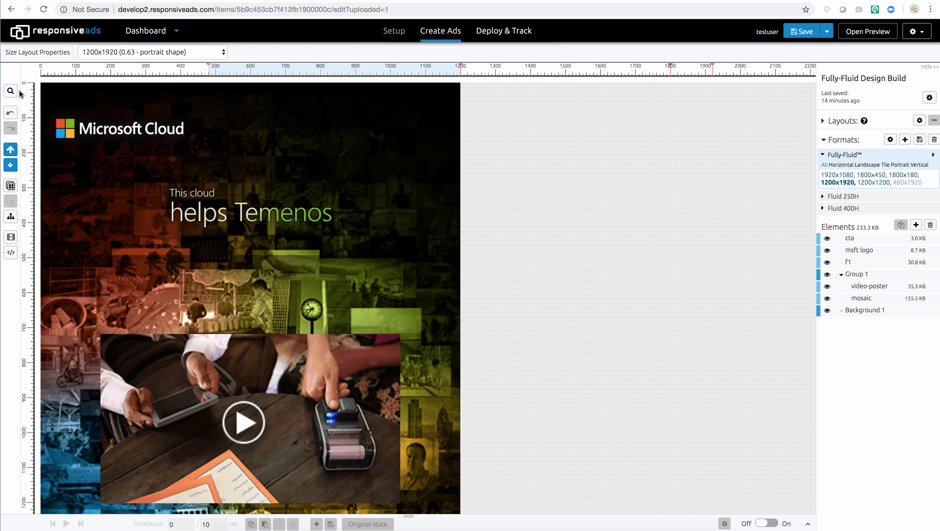
click(11, 90)
click(10, 90)
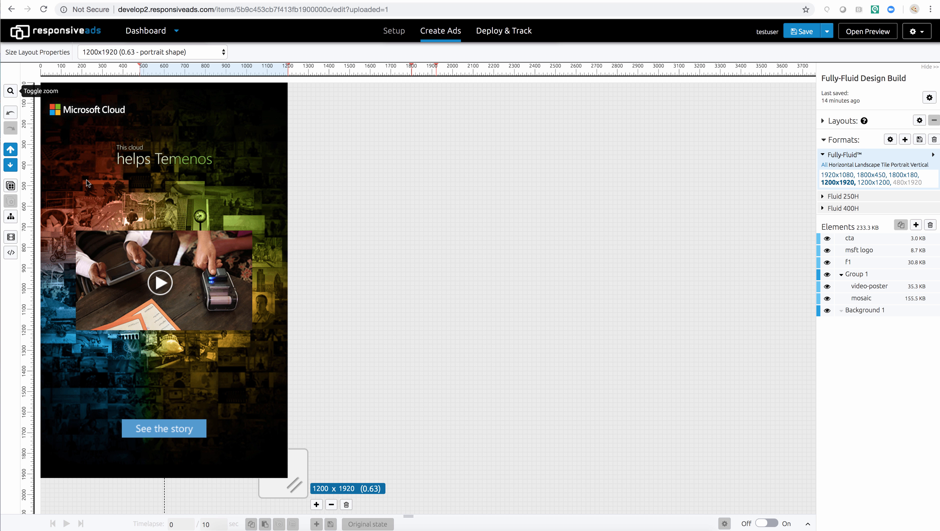
click(161, 164)
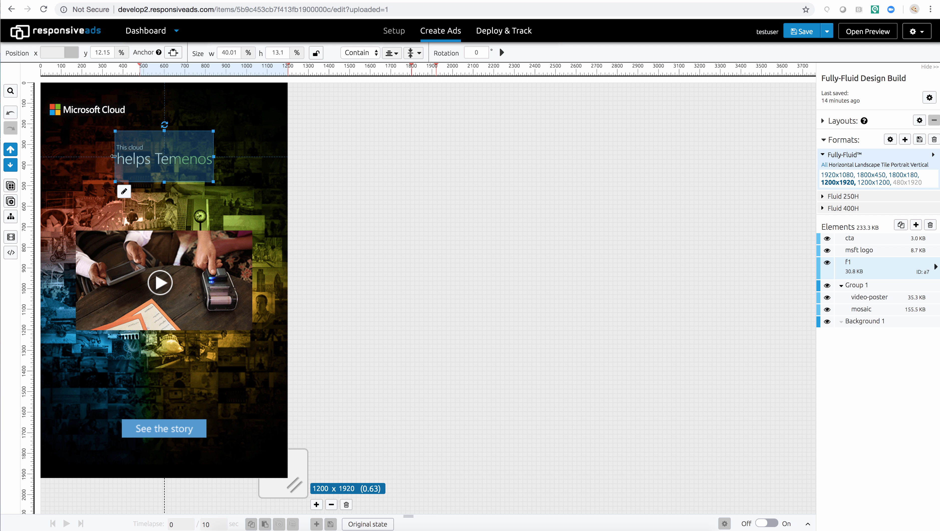
drag(113, 156, 93, 156)
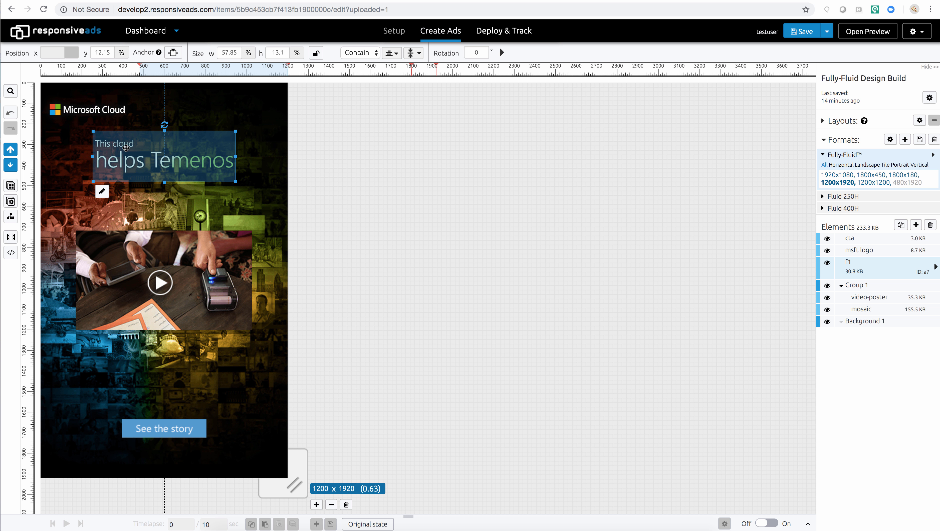
In the 480x1920 layout, widen the video-poster to about 101.3% and the msft logo box to about 74.6%
click(907, 183)
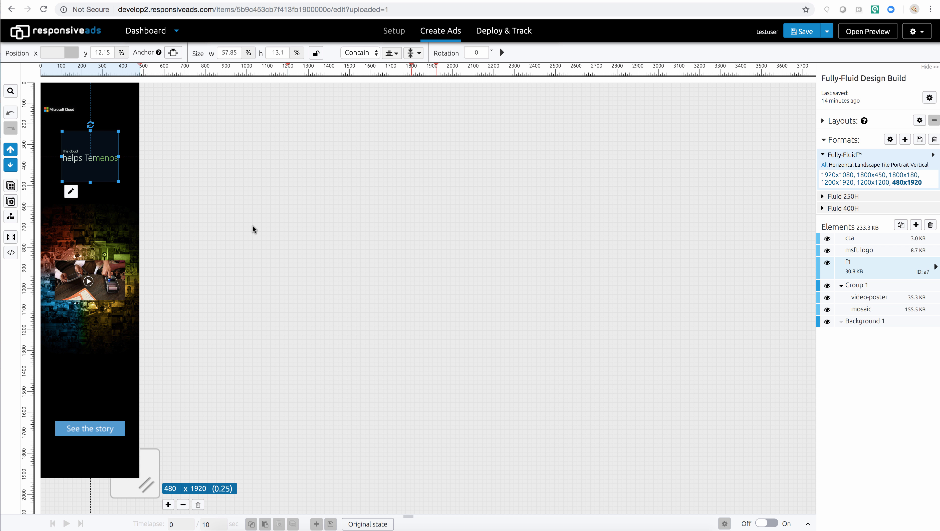
click(120, 294)
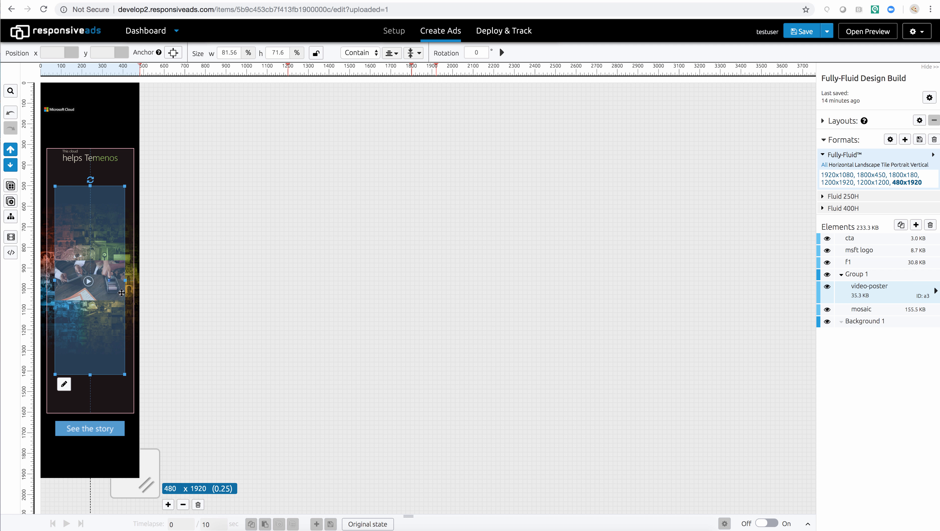
drag(125, 280, 142, 281)
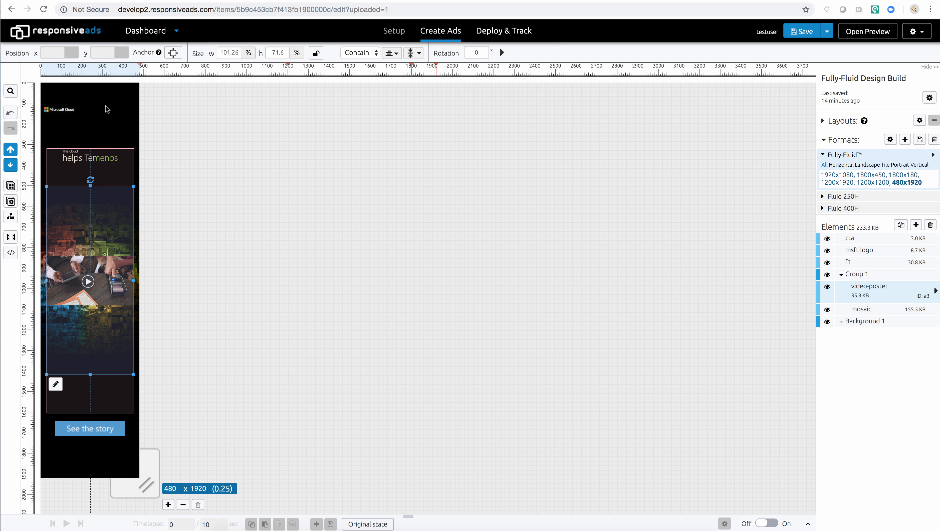
click(69, 110)
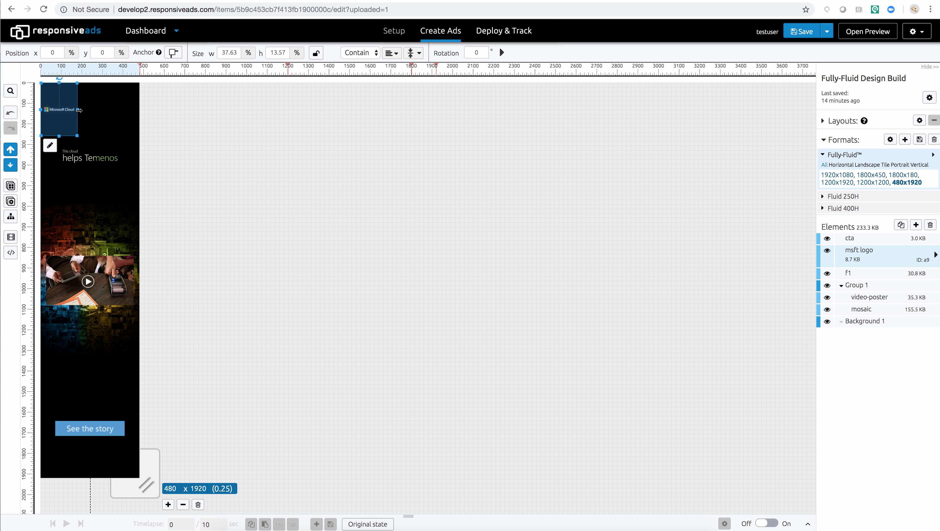
drag(79, 110, 114, 109)
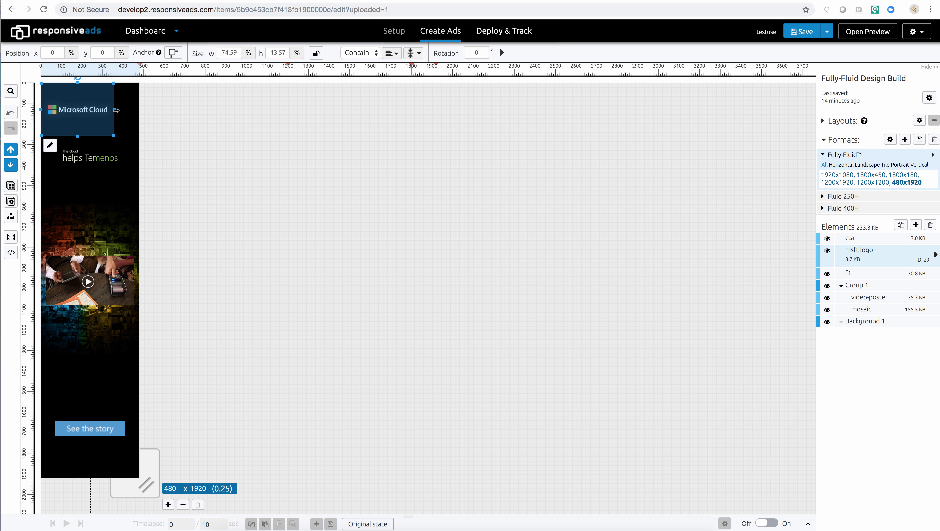
Set the f1 headline's width to 90% in the 480x1920 layout
click(79, 158)
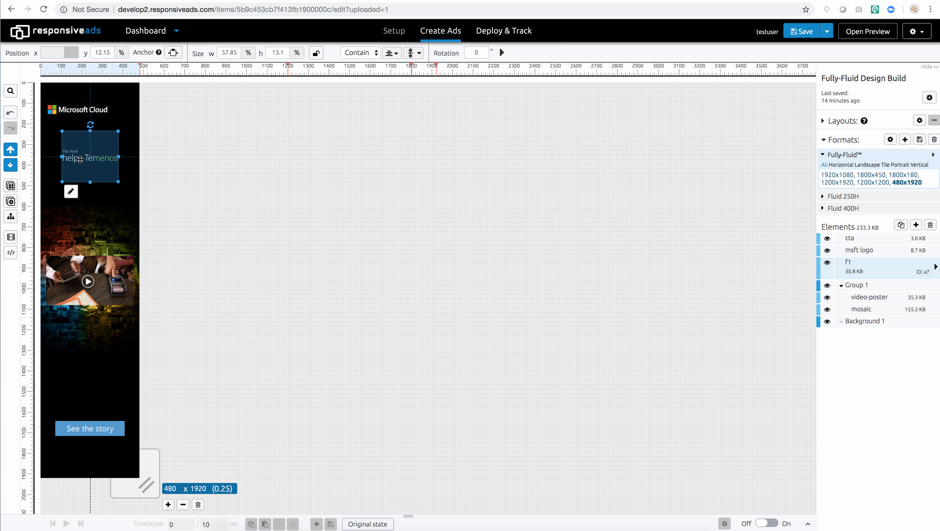
drag(238, 51, 216, 50)
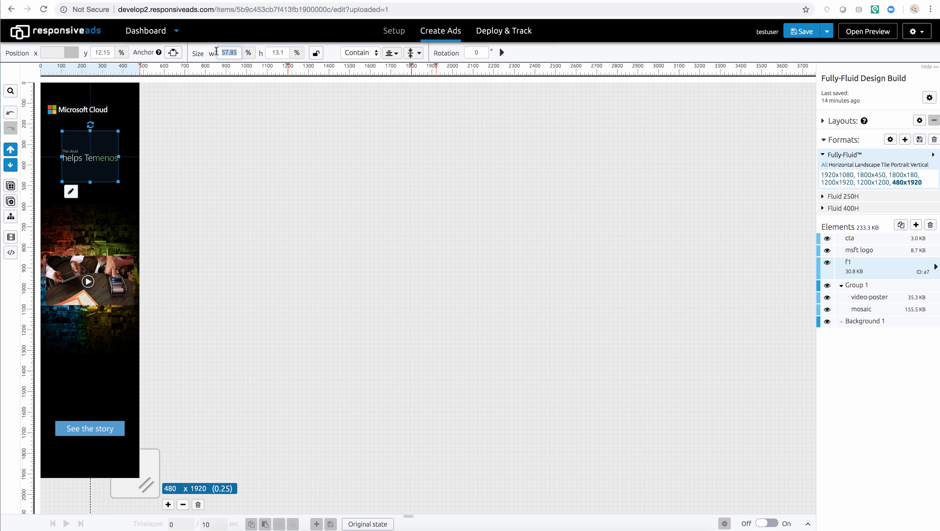
text(90)
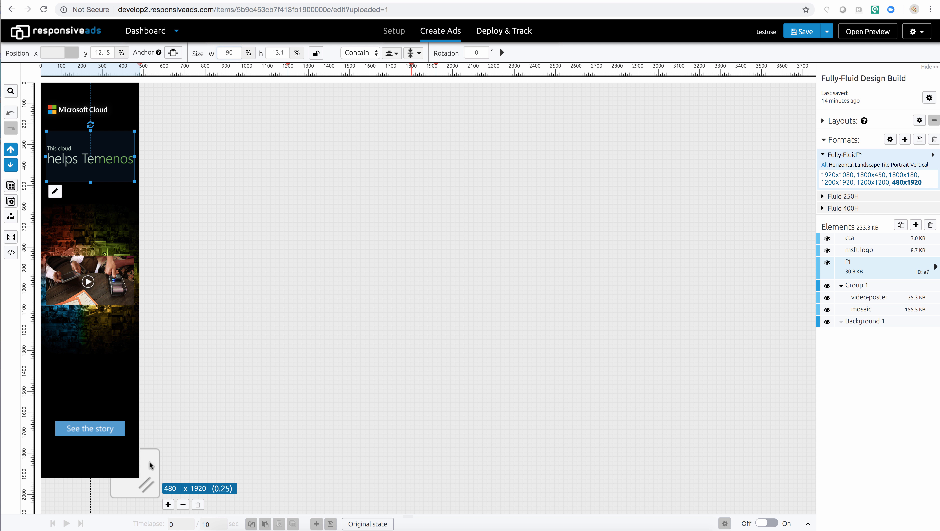
Test the ad at intermediate portrait canvas sizes and around the 1800x180 layout, and save the design
drag(150, 466, 385, 451)
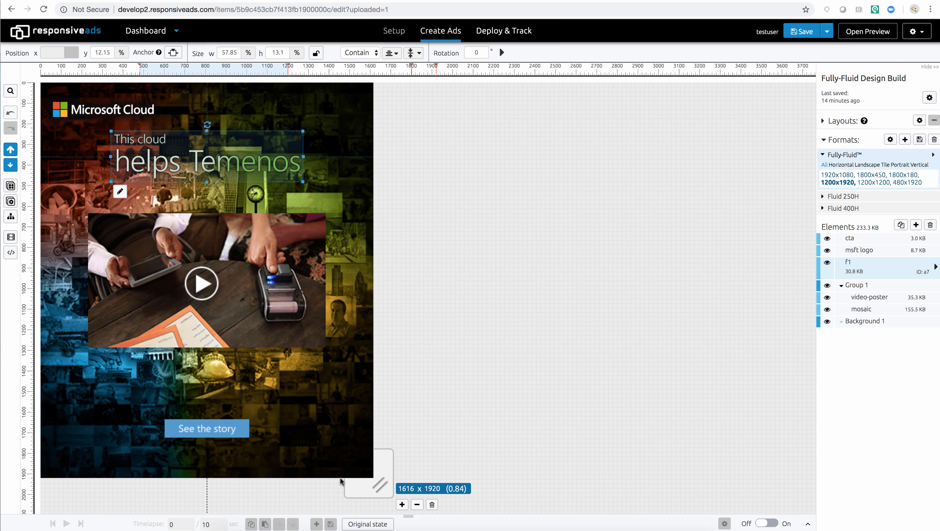
drag(352, 485, 274, 445)
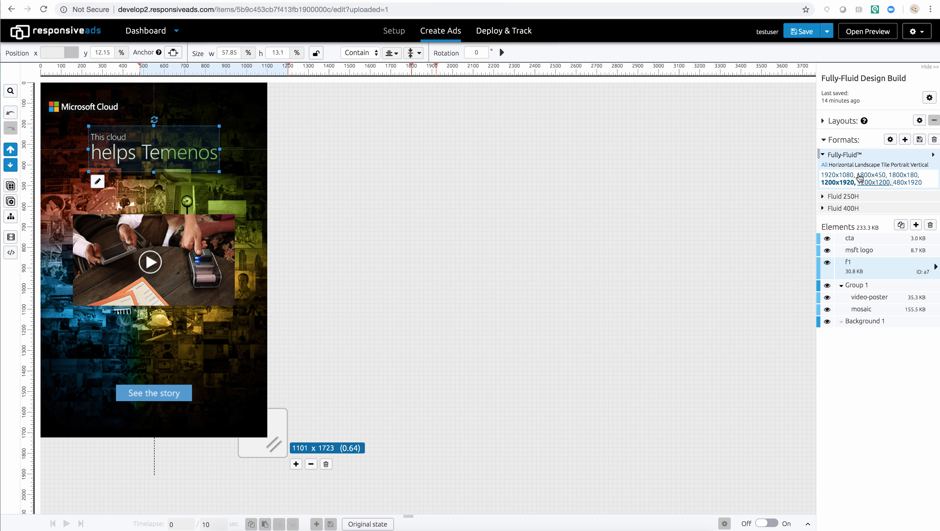
click(903, 175)
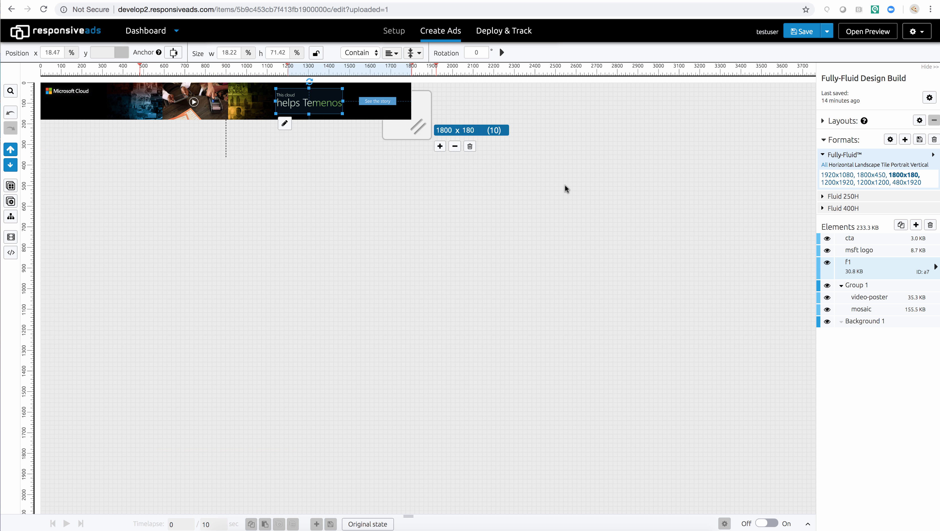
click(10, 91)
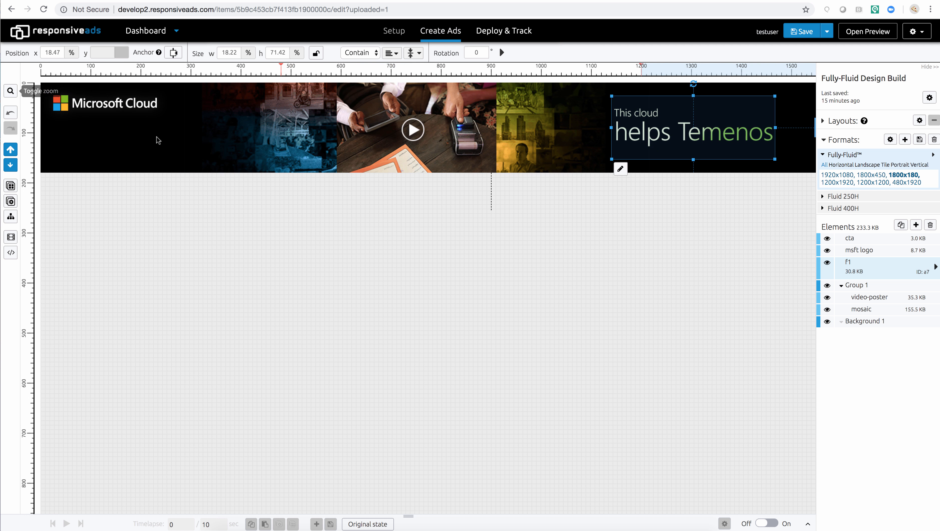
click(11, 91)
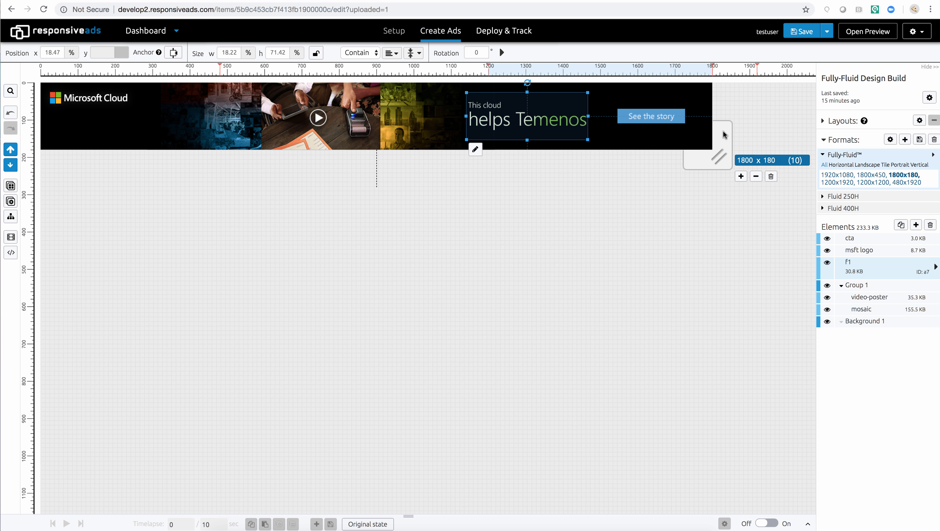
mouse_move(724, 134)
mouse_down()
mouse_move(504, 110)
mouse_move(210, 102)
mouse_move(723, 138)
mouse_up()
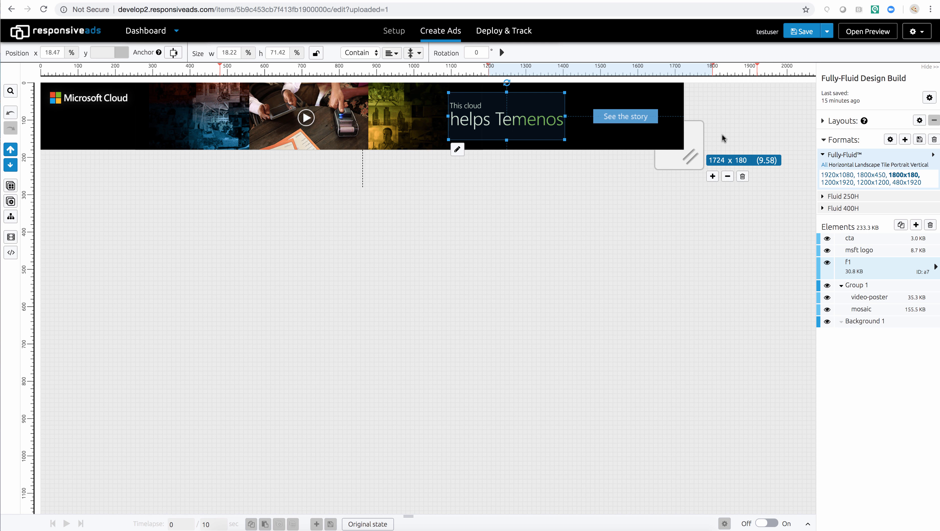
click(803, 36)
Go through the Fluid 250H sizes from 2560x250 down to 300x250 to check how the ad adapts
click(835, 198)
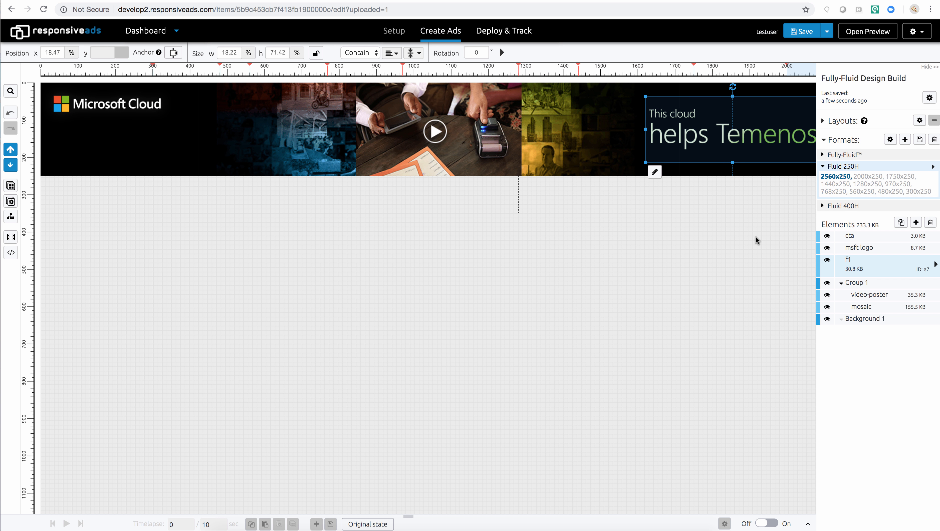
click(868, 177)
click(900, 177)
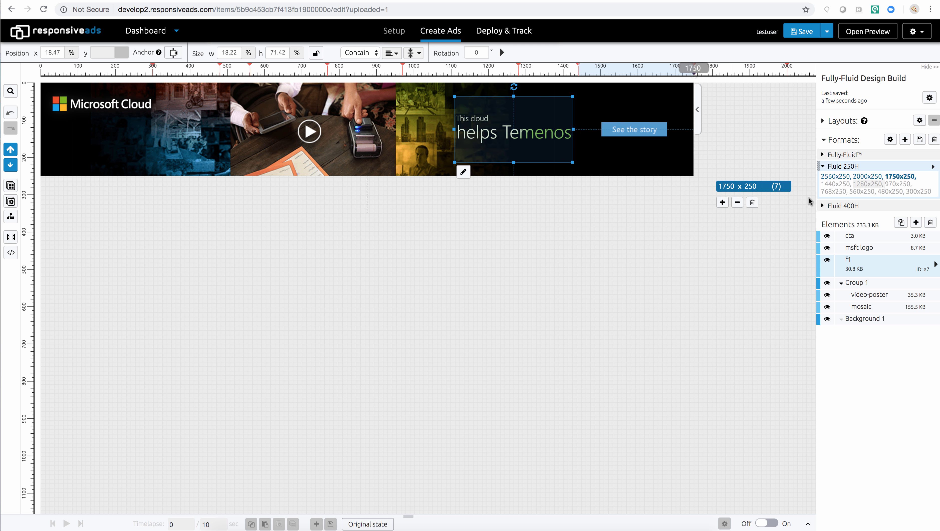
click(835, 184)
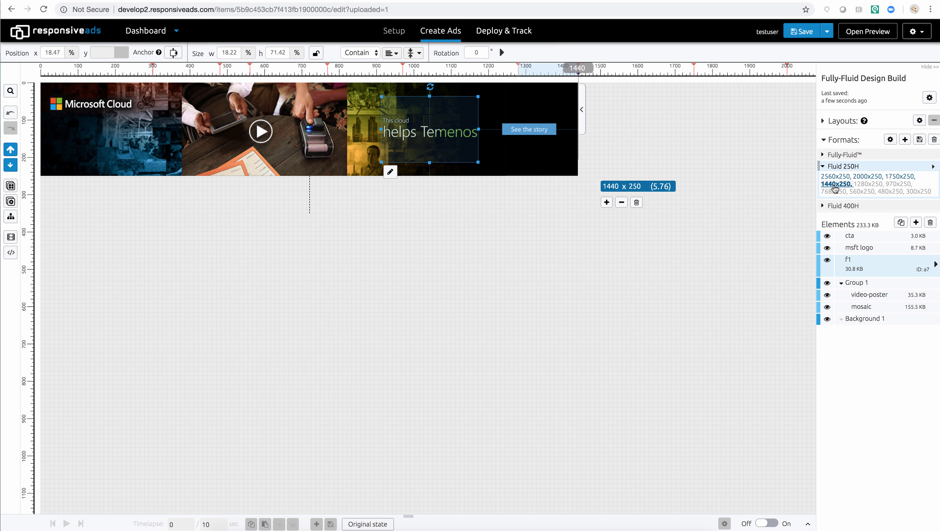
click(868, 184)
click(898, 183)
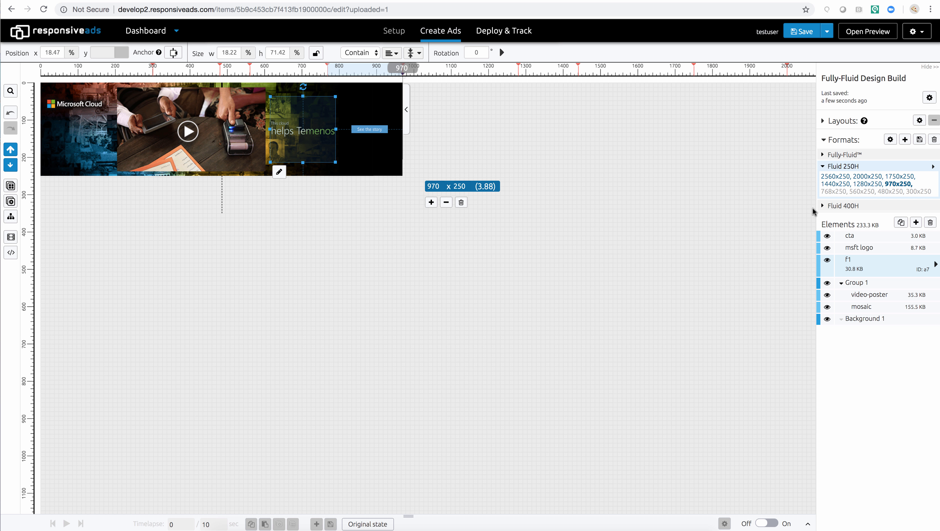
click(831, 191)
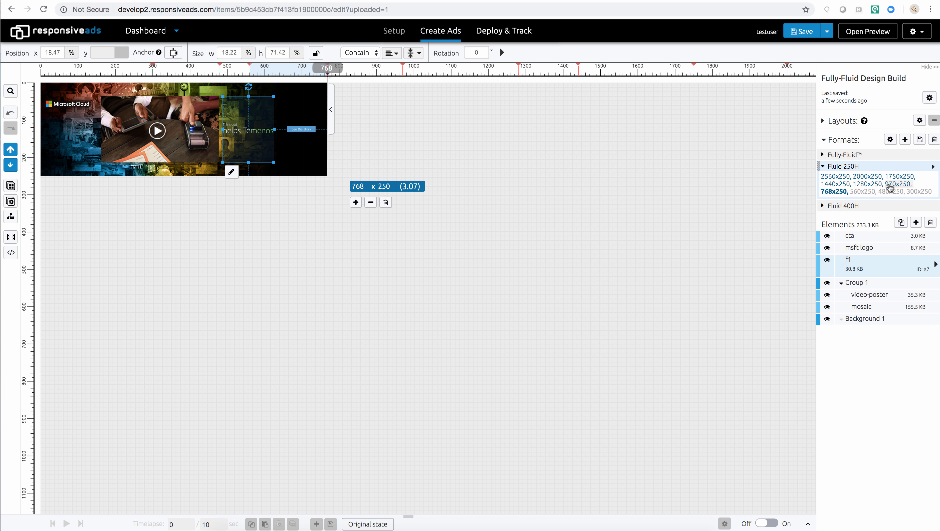
click(897, 184)
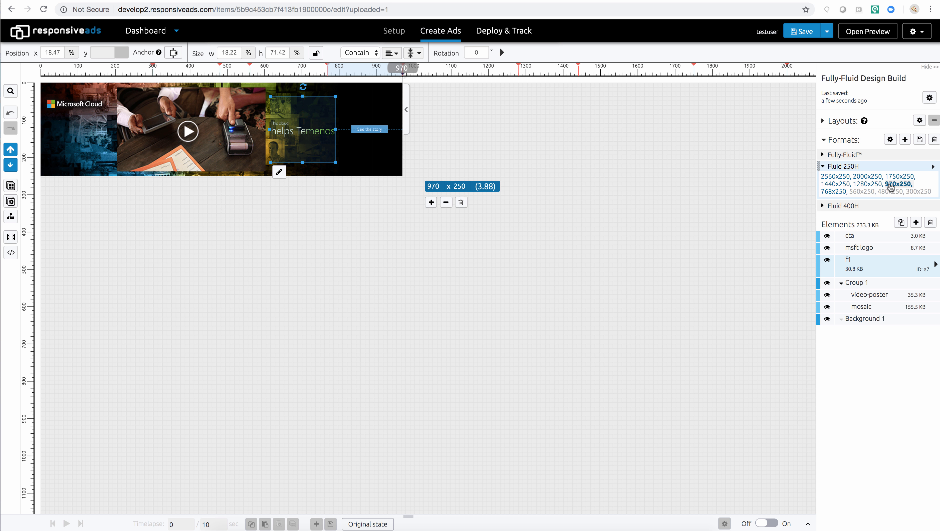
click(862, 191)
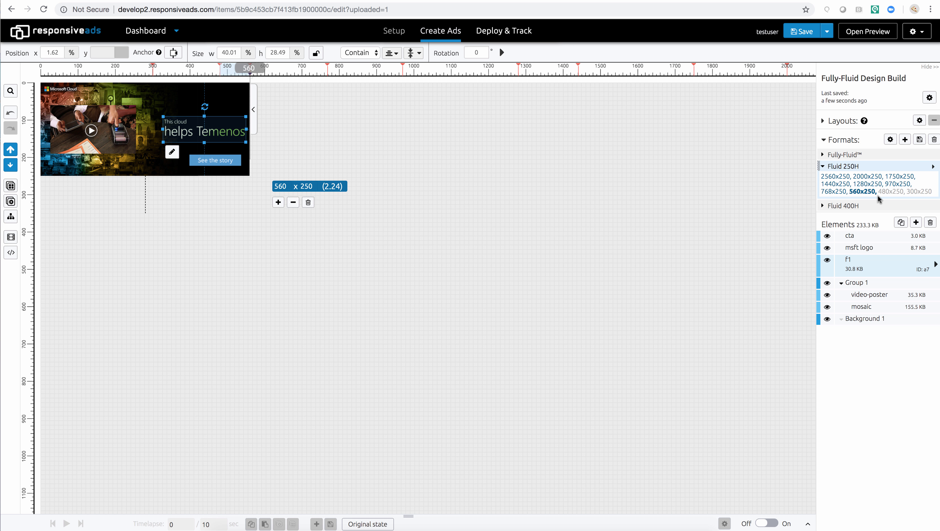
click(890, 191)
click(921, 191)
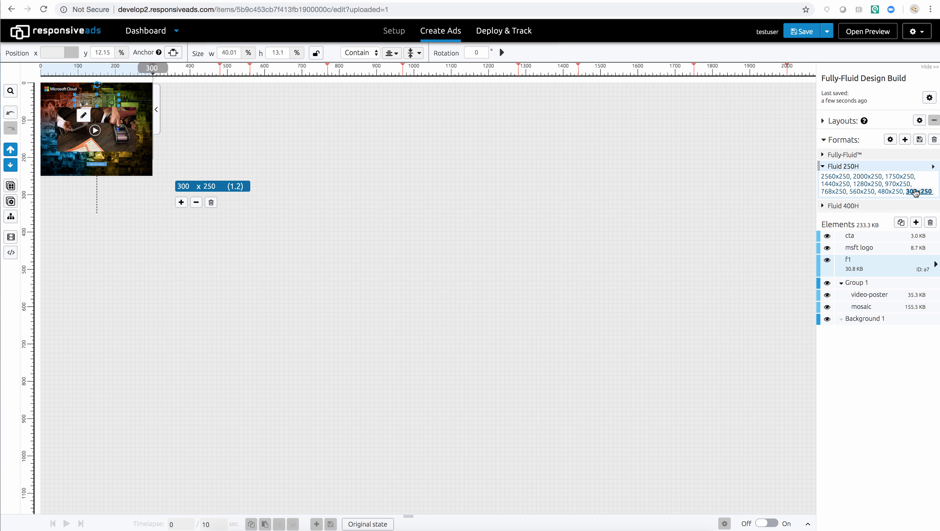
Check the ad in the Fluid 400H sizes between 2560x400 and 300x400, and list all layouts by proportion
click(834, 207)
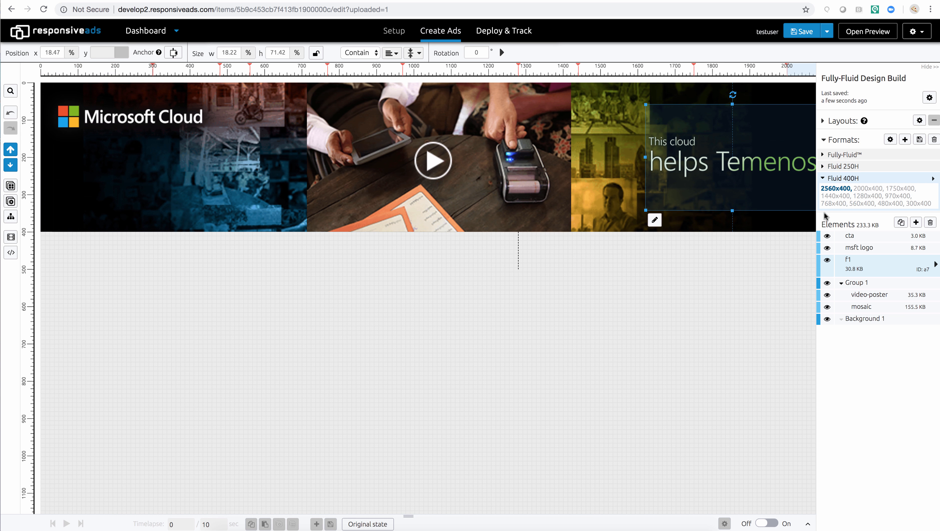
click(863, 191)
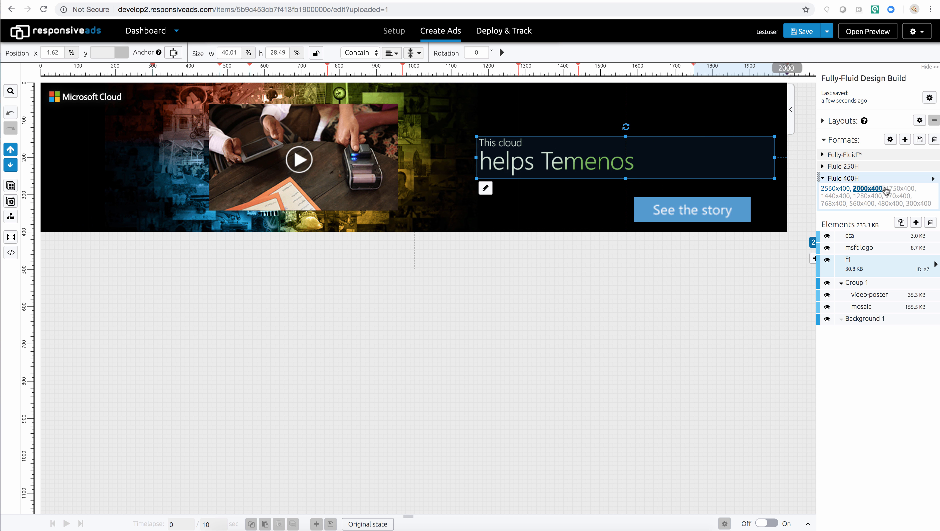
click(899, 190)
click(847, 197)
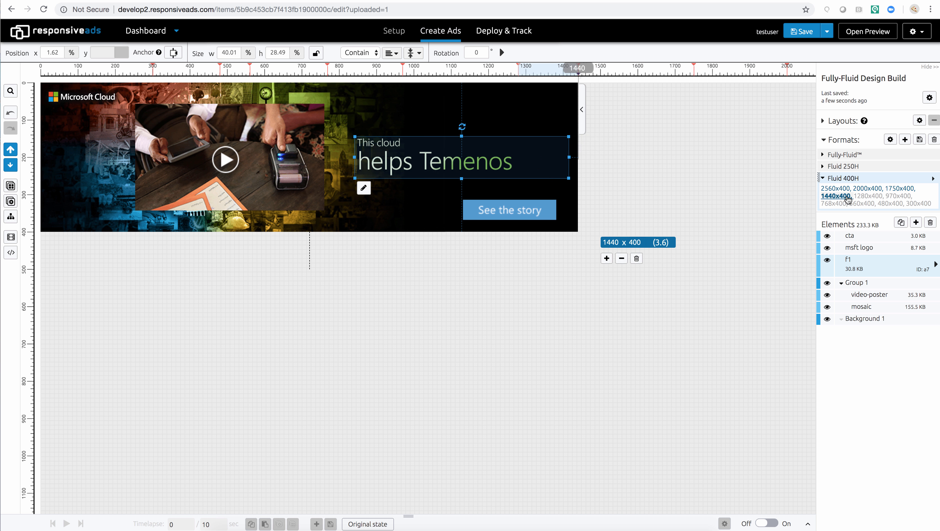
click(868, 197)
click(891, 198)
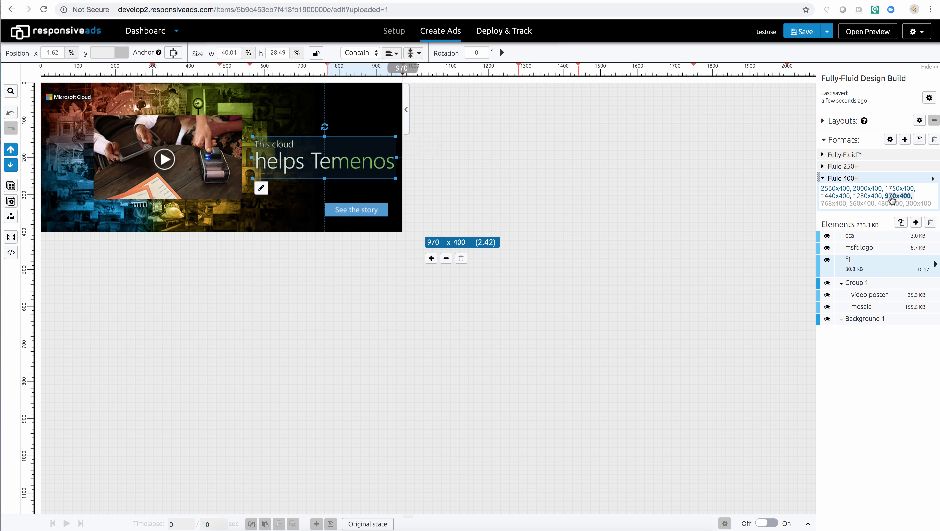
click(913, 203)
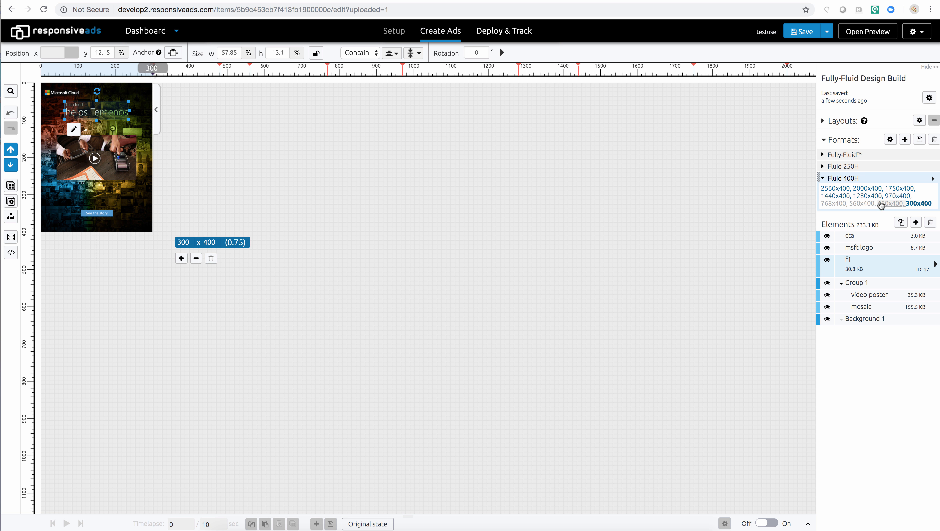
click(890, 204)
click(862, 204)
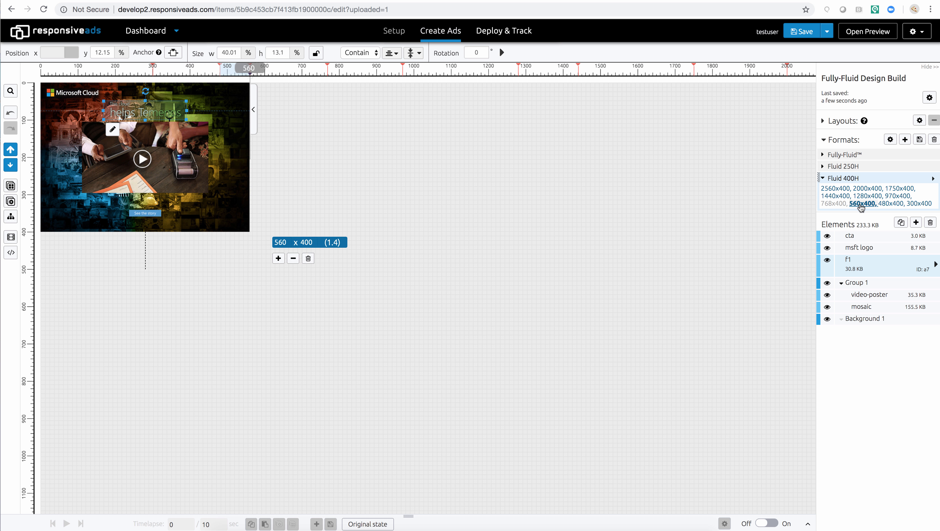
click(833, 203)
click(730, 237)
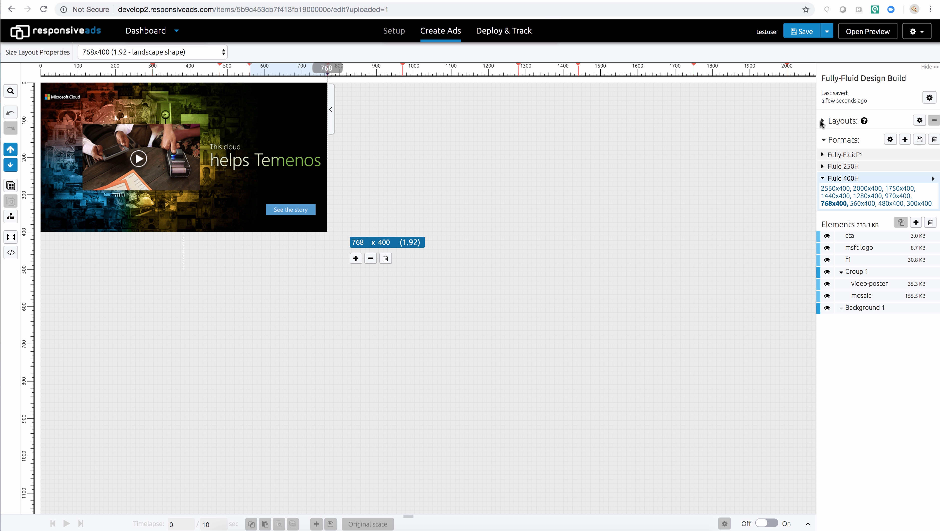
click(822, 122)
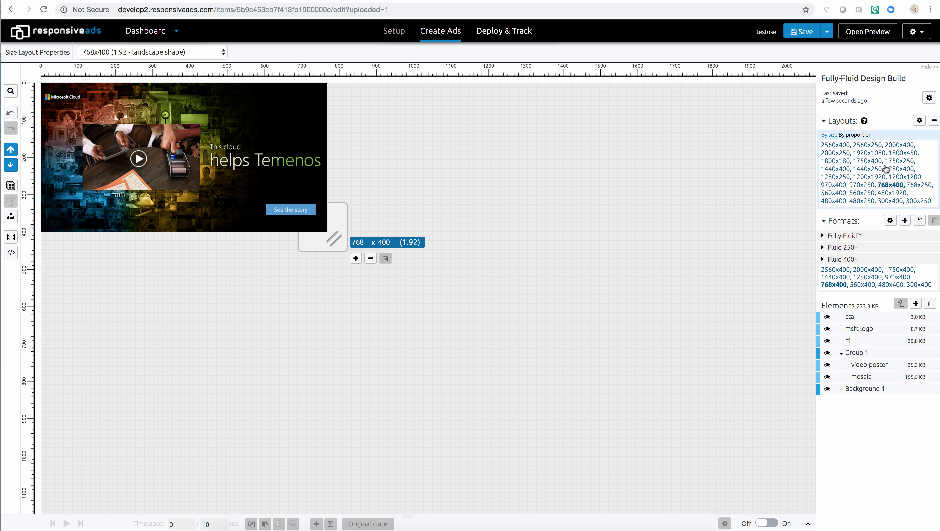
click(865, 136)
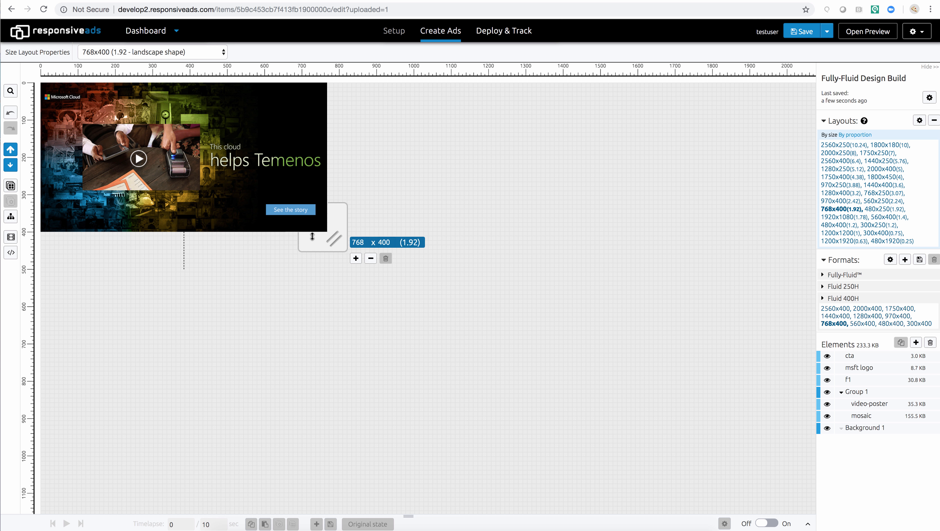
In the 768x400 layout, anchor the cta to the top right, move it to about 5.2% x and 8.2% y, and test a taller canvas
click(296, 213)
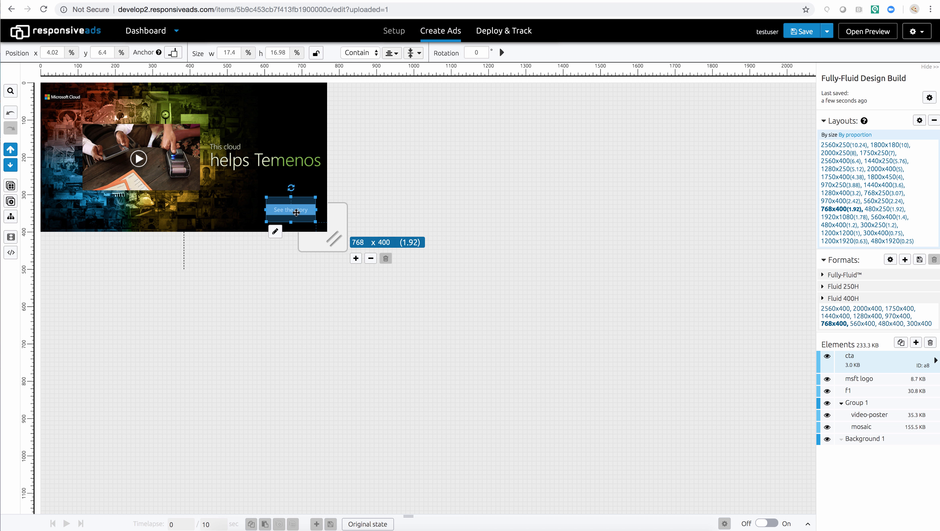
click(173, 52)
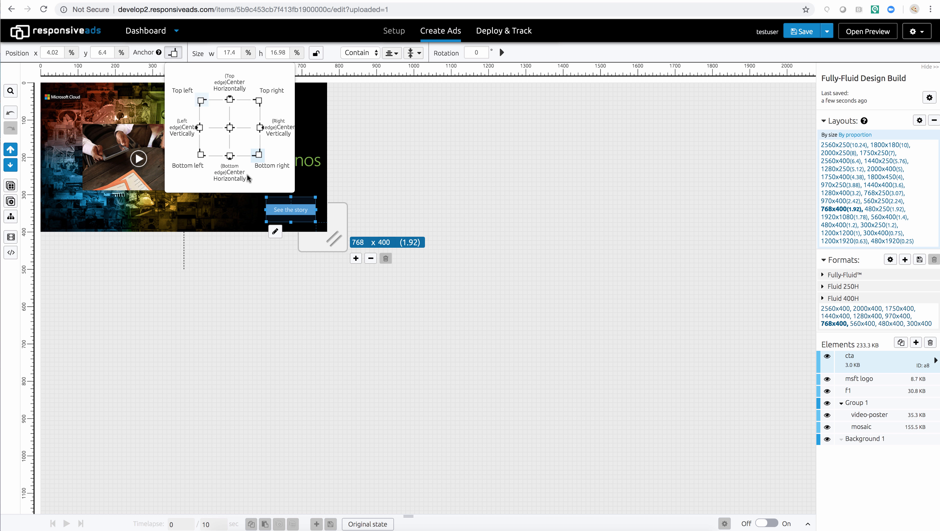
click(259, 101)
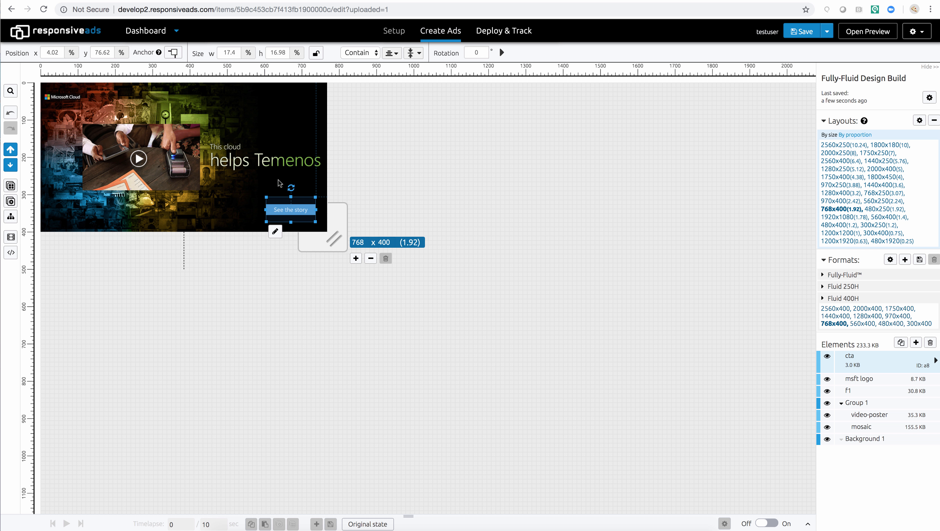
drag(282, 207, 283, 105)
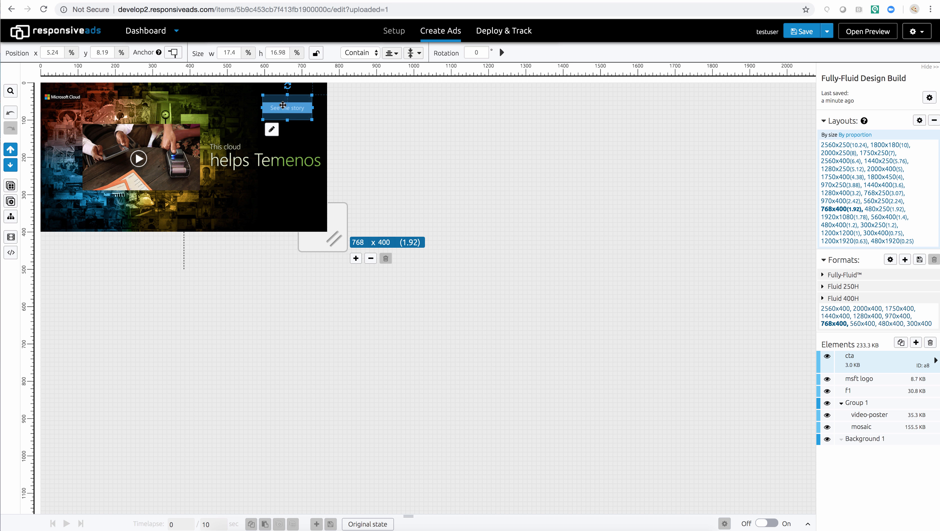
click(429, 136)
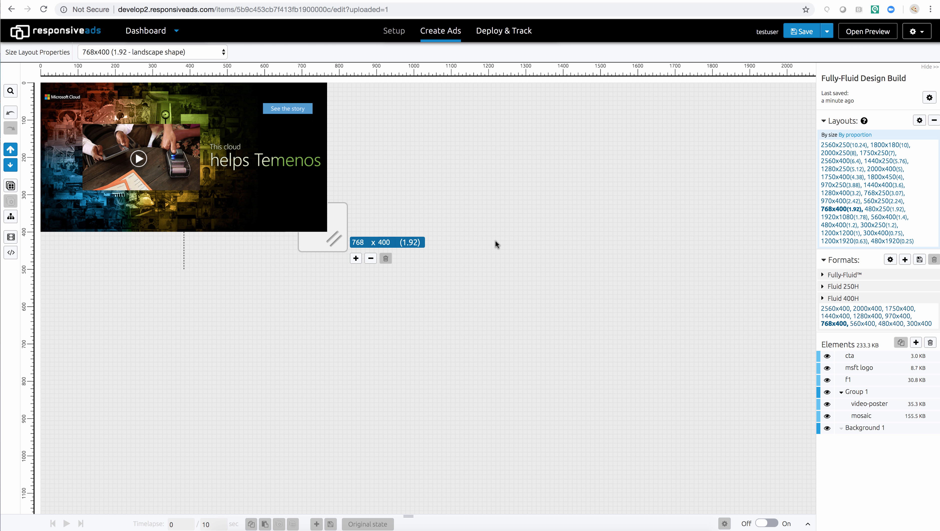
drag(341, 238, 335, 266)
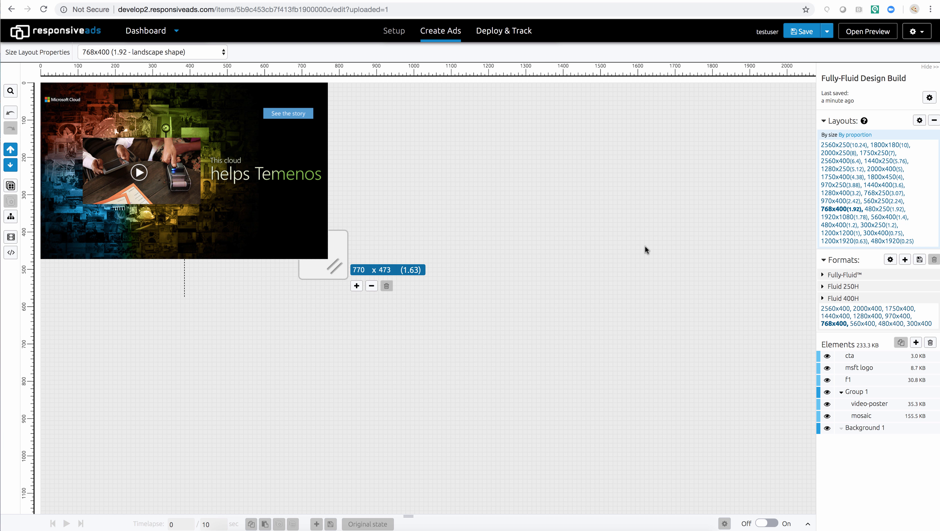
Open the 1920x1080 layout and start copying a layout, trying 768x400 as the source before choosing 1920x1080
click(841, 218)
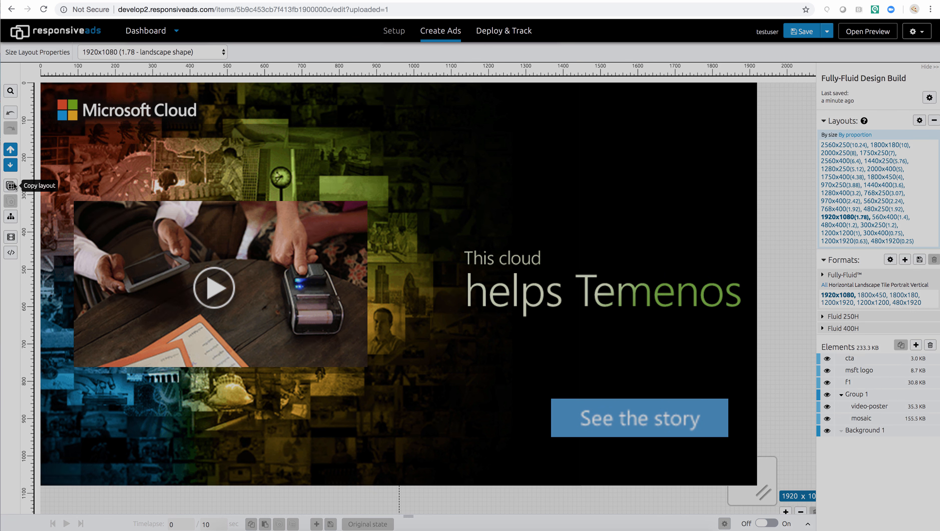
click(11, 186)
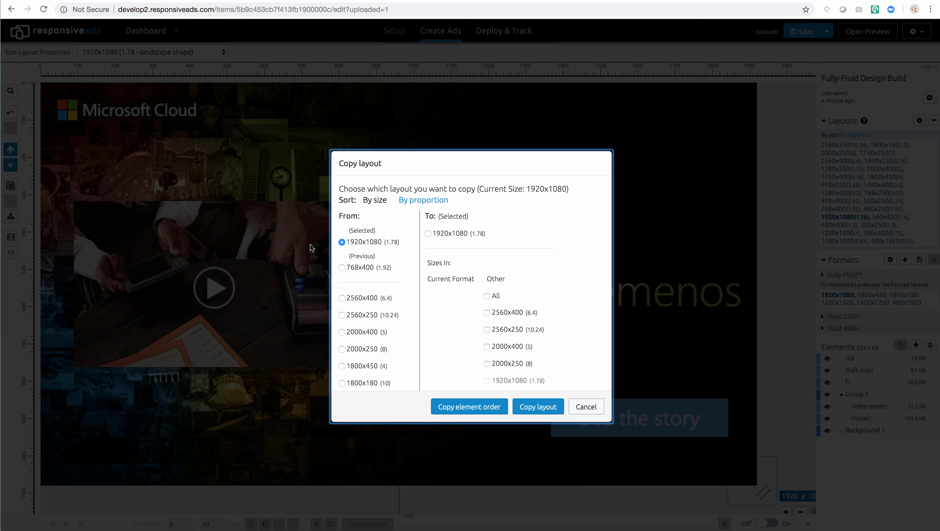
click(343, 269)
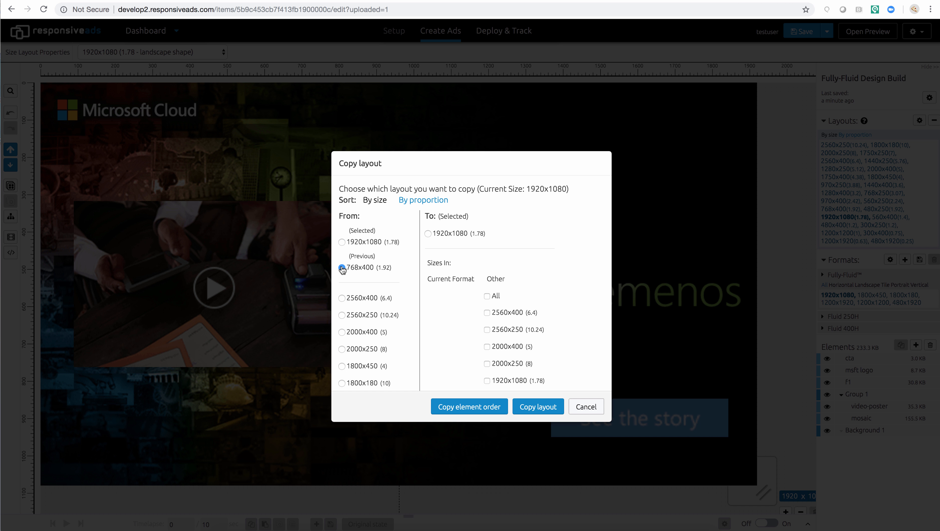
click(428, 234)
click(342, 243)
List the layouts to copy by proportion, look through the target sizes close to 1920x1080, and close the dialog
click(424, 200)
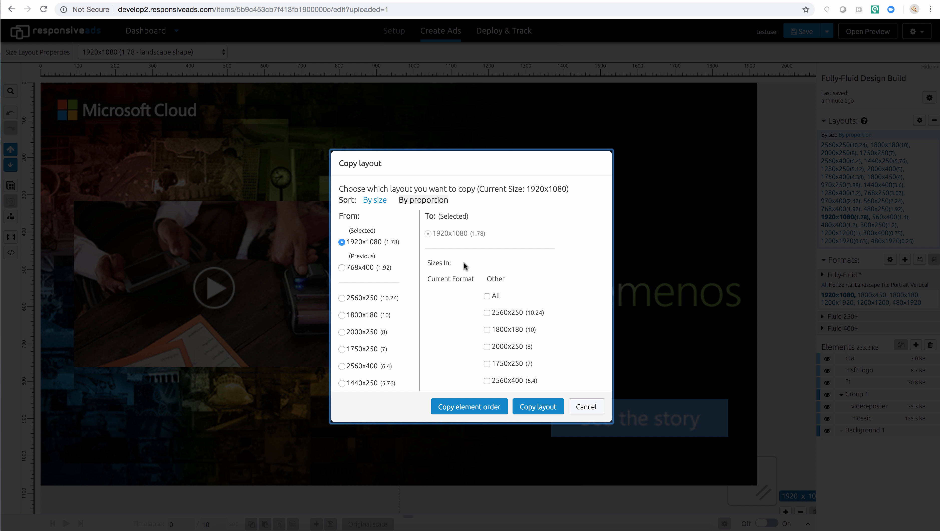
scroll(504, 321, down, 5)
scroll(504, 320, down, 3)
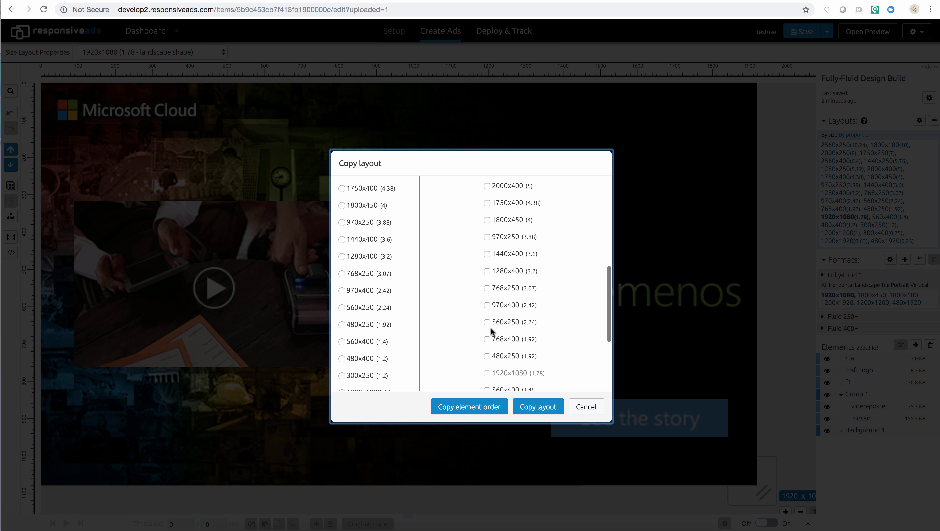
scroll(491, 328, down, 2)
scroll(491, 328, up, 3)
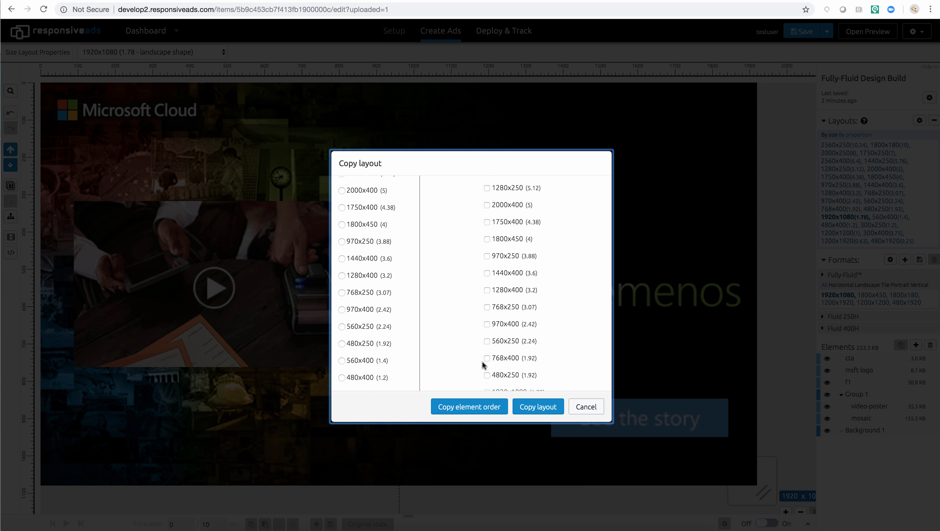
click(525, 410)
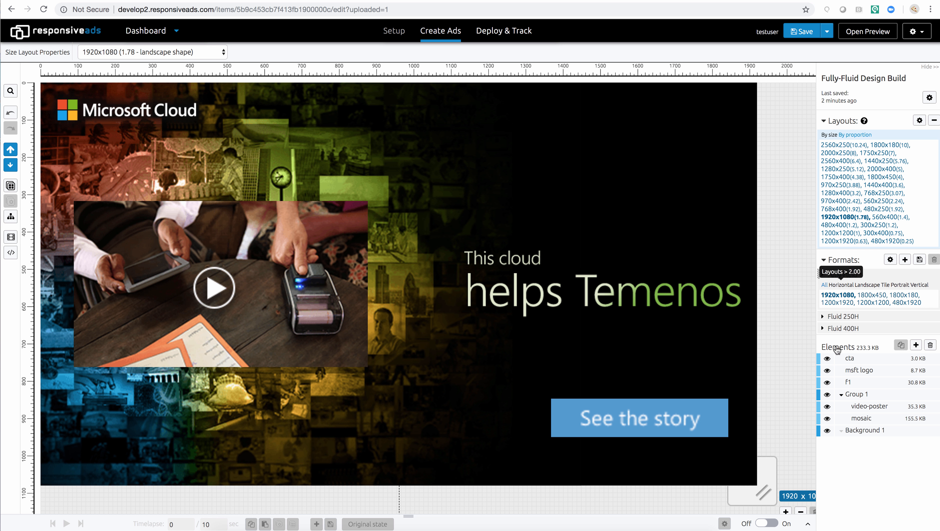
Collapse the list of layouts and Group 1, and move f1 above cta and msft logo in the 1920x1080 element order
click(824, 297)
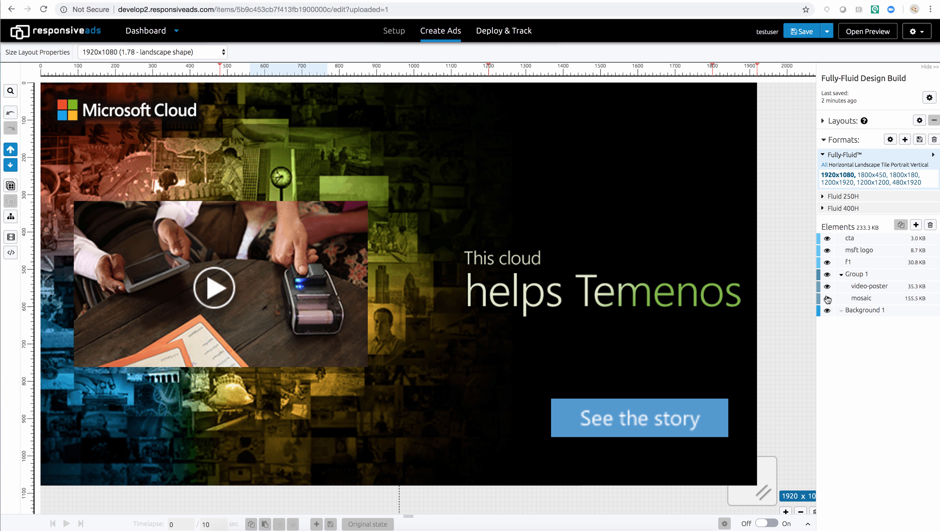
click(842, 275)
drag(848, 262, 848, 236)
Copy the 1920x1080 element order to all sizes in the current format, and check it in the 1800x450 layout
click(10, 186)
click(428, 296)
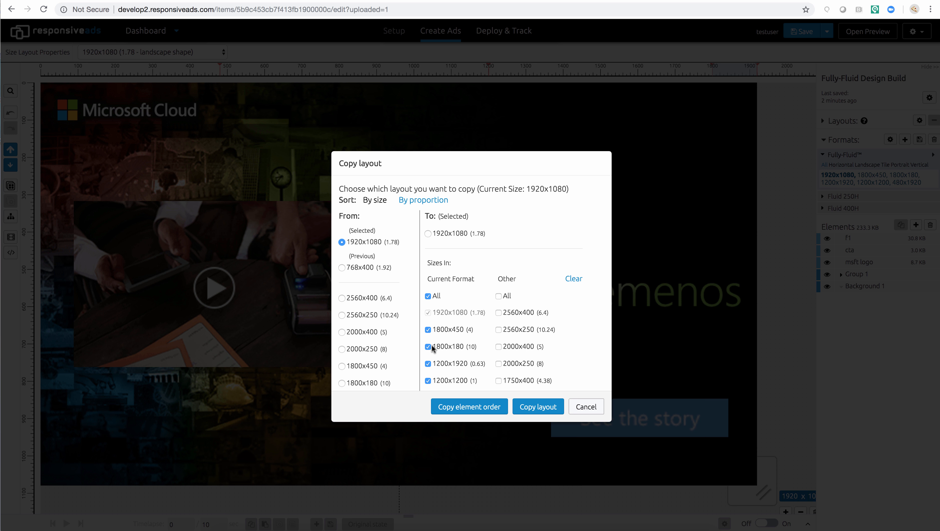
click(460, 406)
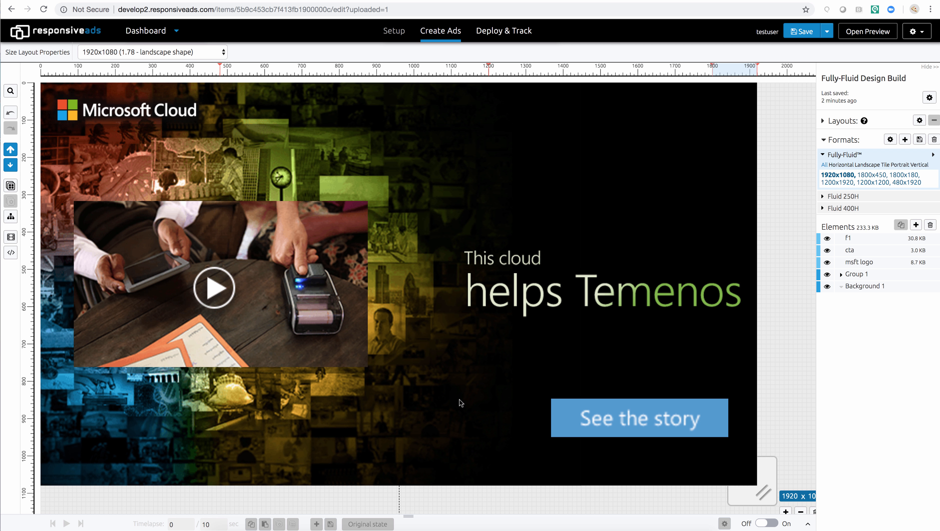
click(863, 174)
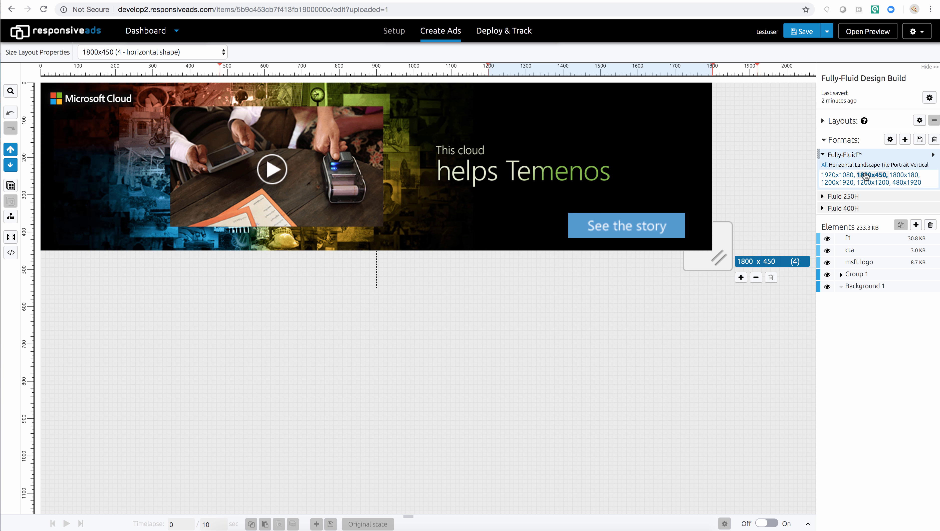
Preview the Fully-Fluid ad, look through all its layouts in the Breakout view, and switch to the IAB Flex sizes
click(867, 32)
drag(939, 347, 939, 323)
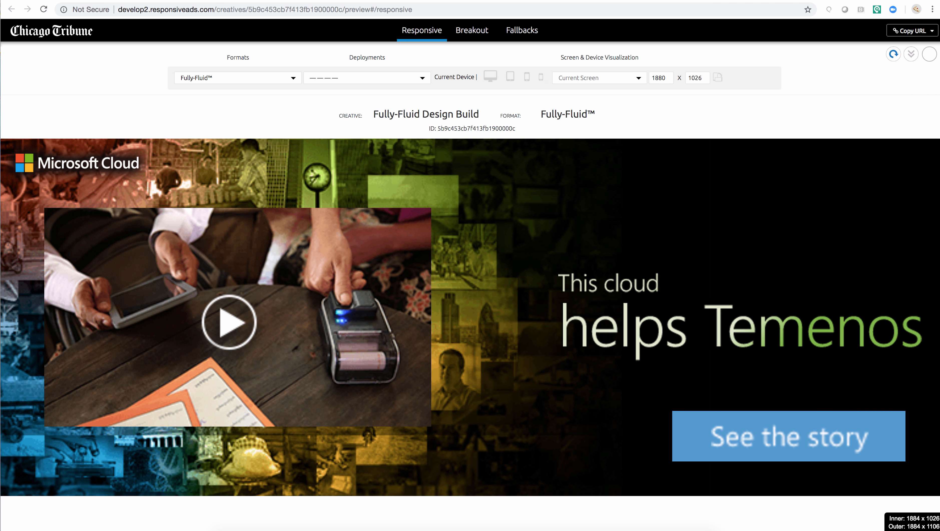
click(474, 32)
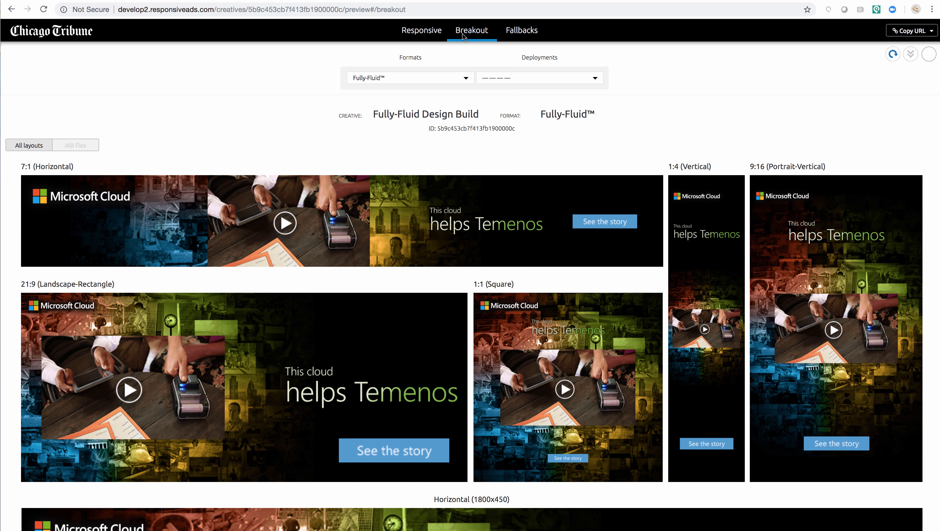
scroll(526, 372, down, 10)
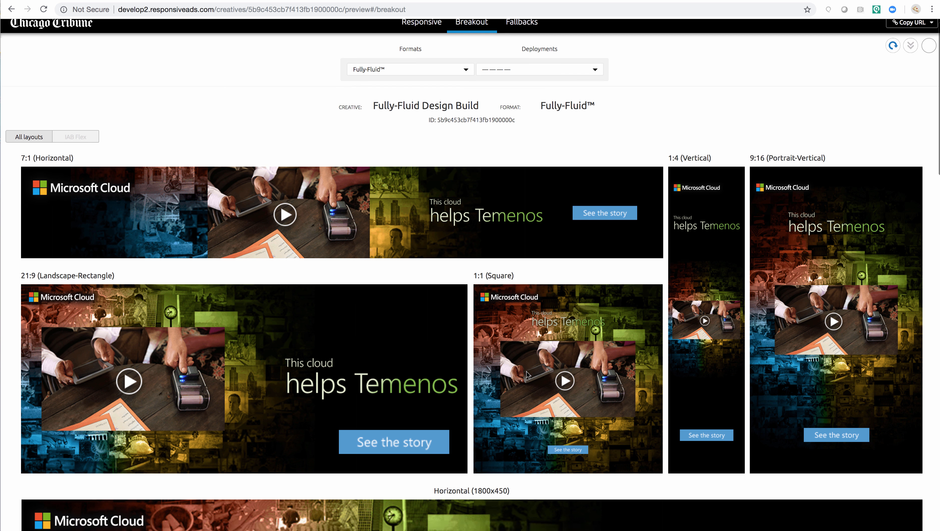
scroll(527, 372, down, 20)
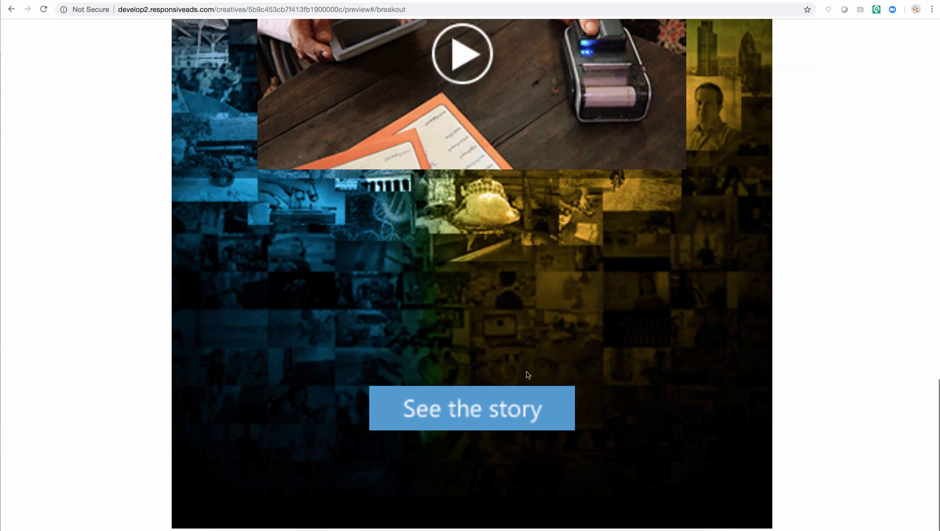
scroll(527, 372, up, 20)
click(75, 146)
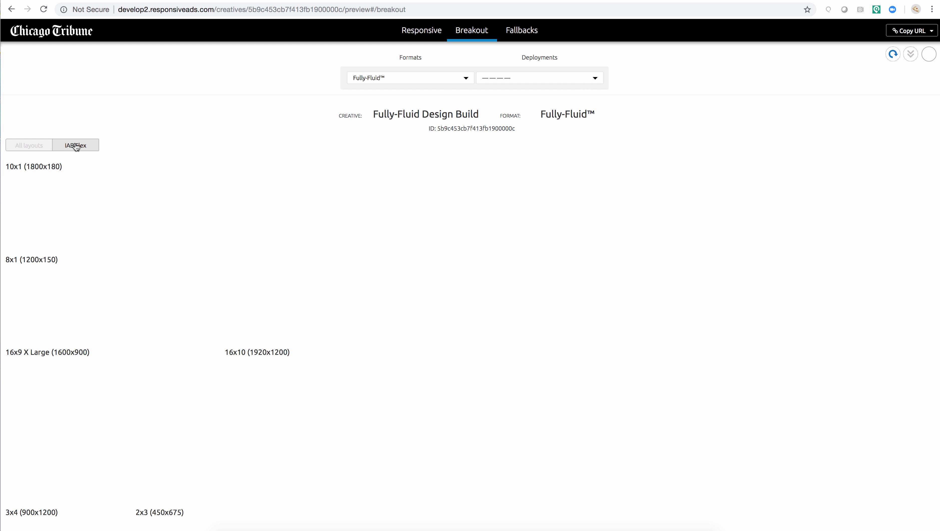